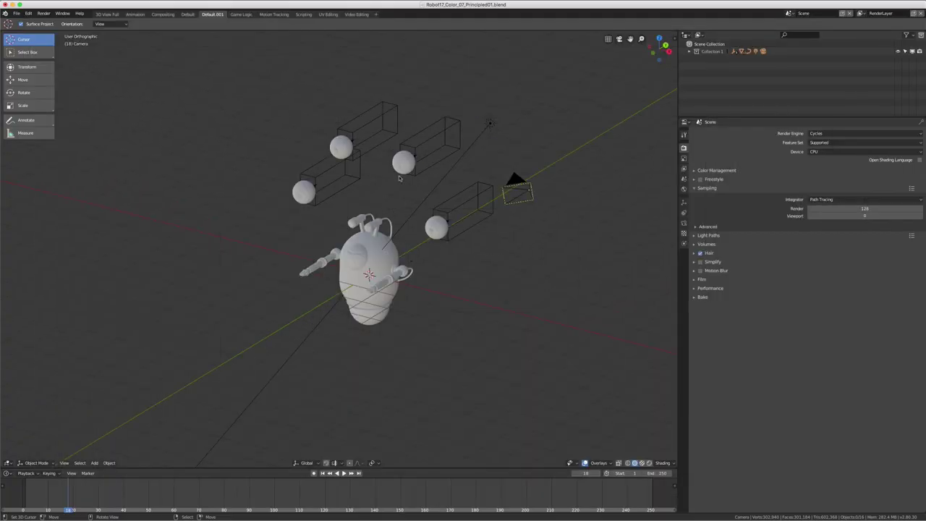
Step: Show the splash screen with its recent-files list from the Blender logo menu
{"action": "left_click", "coordinate": [5, 13]}
{"action": "left_click", "coordinate": [29, 22]}
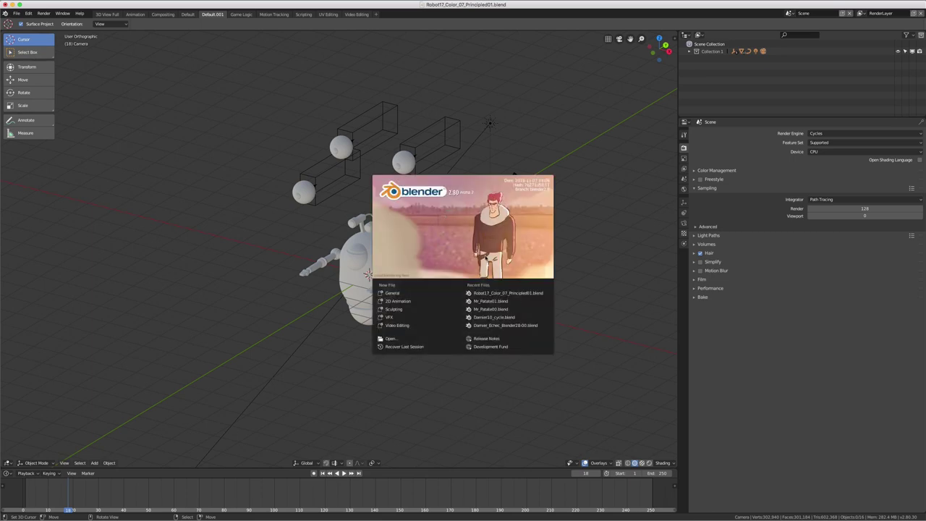
Step: Dismiss the splash screen by clicking in the empty viewport
{"action": "left_click", "coordinate": [491, 307]}
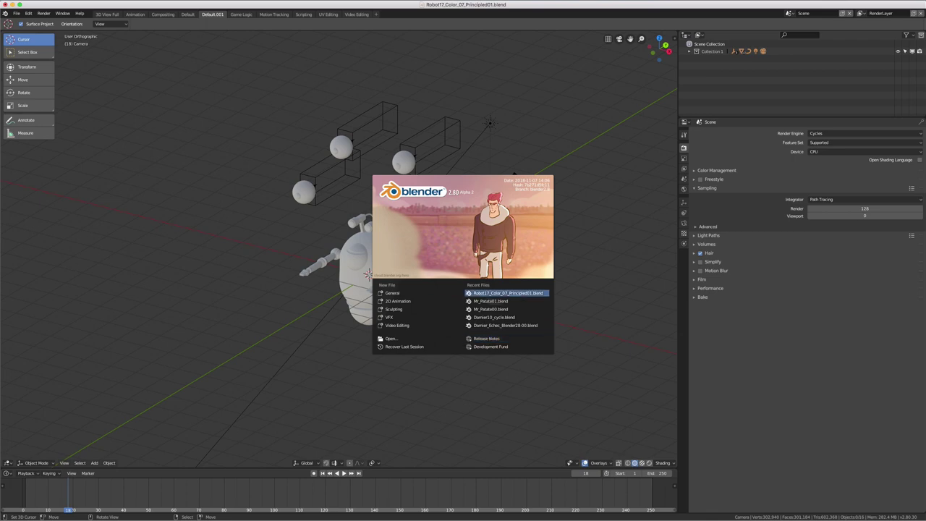
{"action": "left_click", "coordinate": [572, 258]}
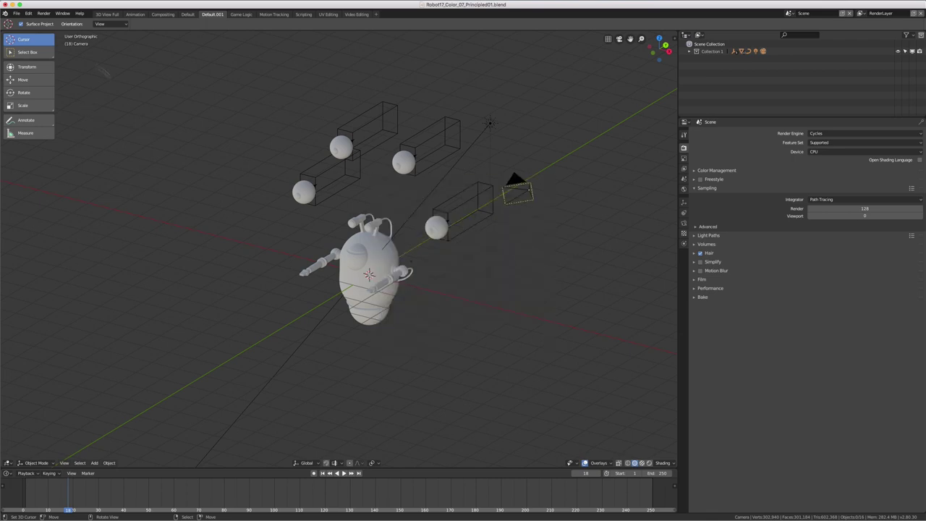
Step: Create a new General file, then bring up the File menu to reach recent files
{"action": "left_click", "coordinate": [16, 13]}
{"action": "mouse_move", "coordinate": [26, 22]}
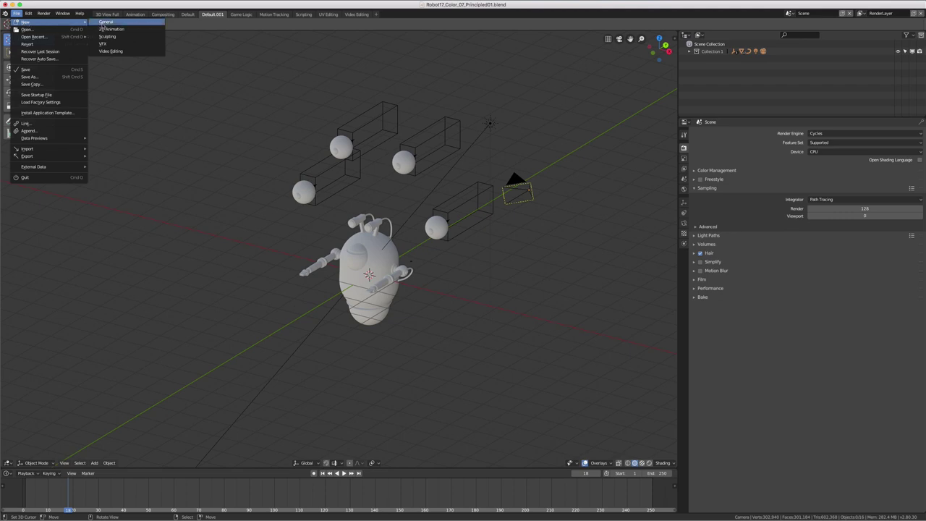
{"action": "key", "text": "Return"}
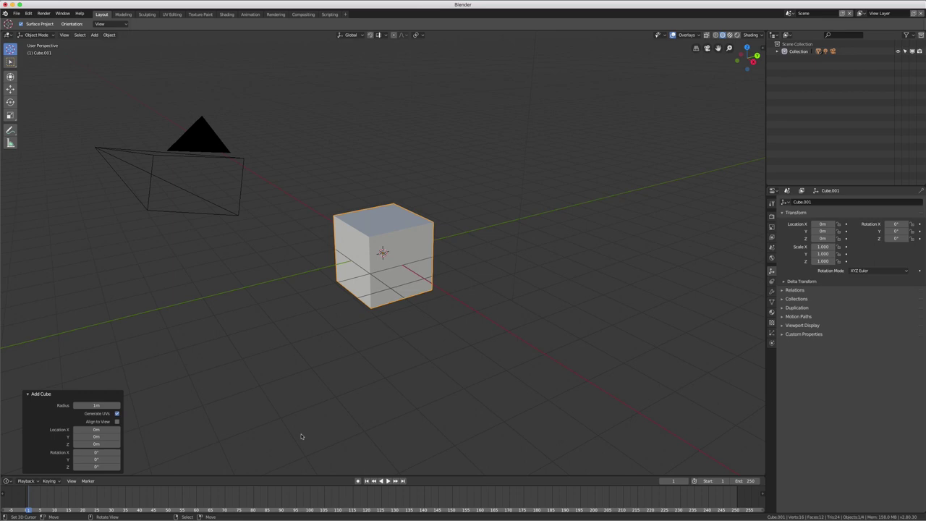
{"action": "left_click", "coordinate": [16, 13]}
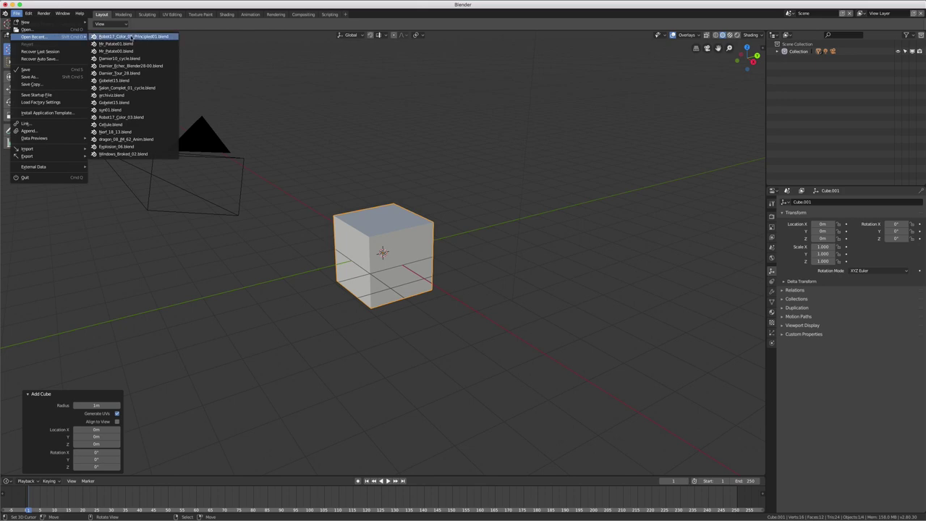
Step: Reopen Robot17_Color_07_Principled01.blend and join the camera view and node editor into one viewport
{"action": "key", "text": "Return"}
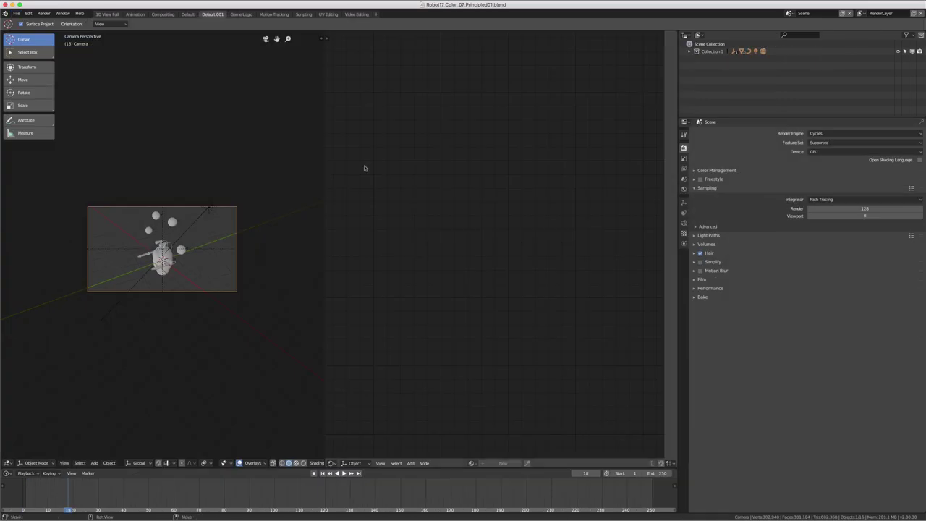
{"action": "right_click", "coordinate": [324, 96]}
{"action": "left_click", "coordinate": [324, 96]}
{"action": "left_click", "coordinate": [398, 152]}
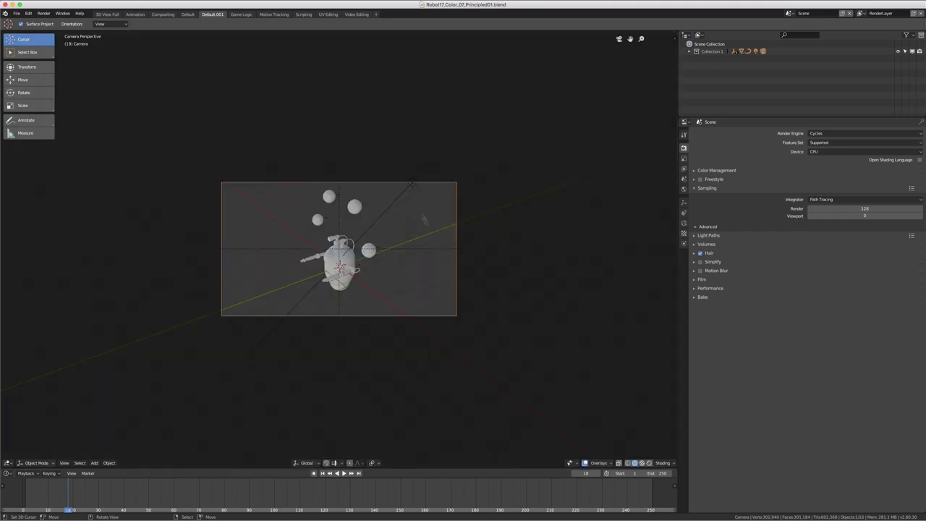
Step: Zoom in and orbit out of the camera view around the robot
{"action": "scroll", "coordinate": [477, 259], "scroll_direction": "up", "scroll_amount": 3}
{"action": "scroll", "coordinate": [481, 255], "scroll_direction": "up", "scroll_amount": 1}
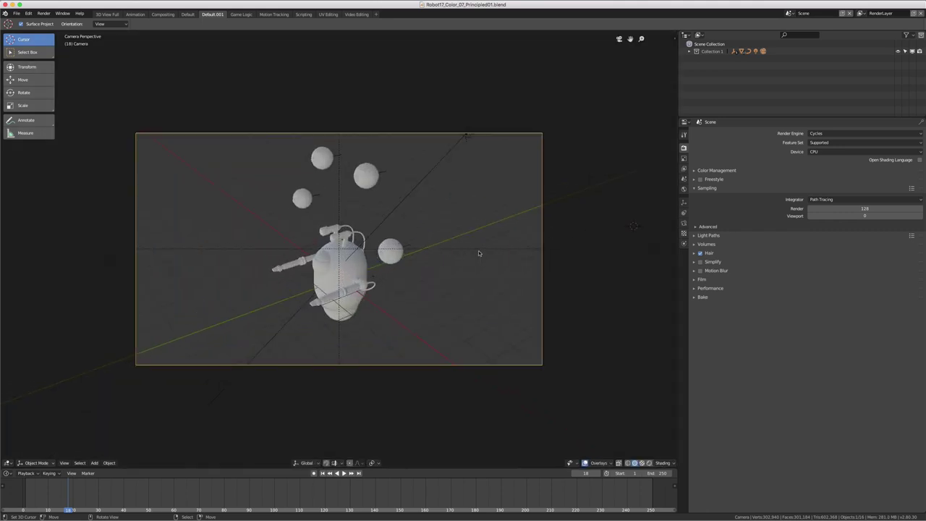
{"action": "mouse_move", "coordinate": [479, 250]}
{"action": "middle_mouse_down"}
{"action": "mouse_move", "coordinate": [386, 265]}
{"action": "mouse_move", "coordinate": [375, 240]}
{"action": "middle_mouse_up"}
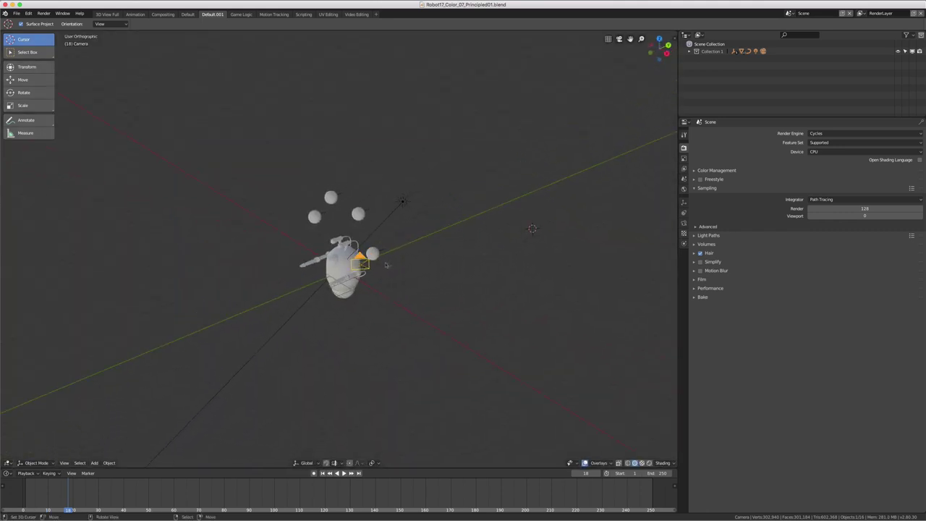
{"action": "scroll", "coordinate": [386, 265], "scroll_direction": "up", "scroll_amount": 2}
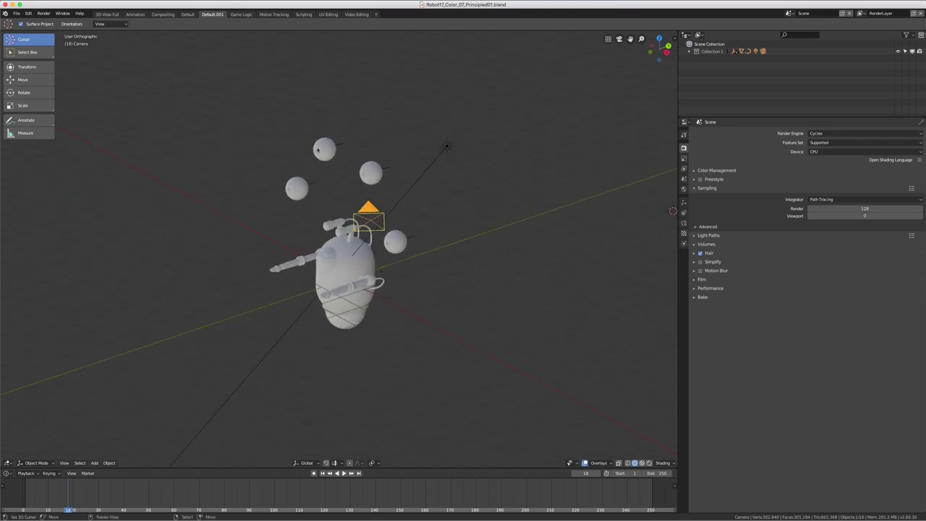
{"action": "middle_click_drag", "start_coordinate": [428, 261], "coordinate": [424, 254]}
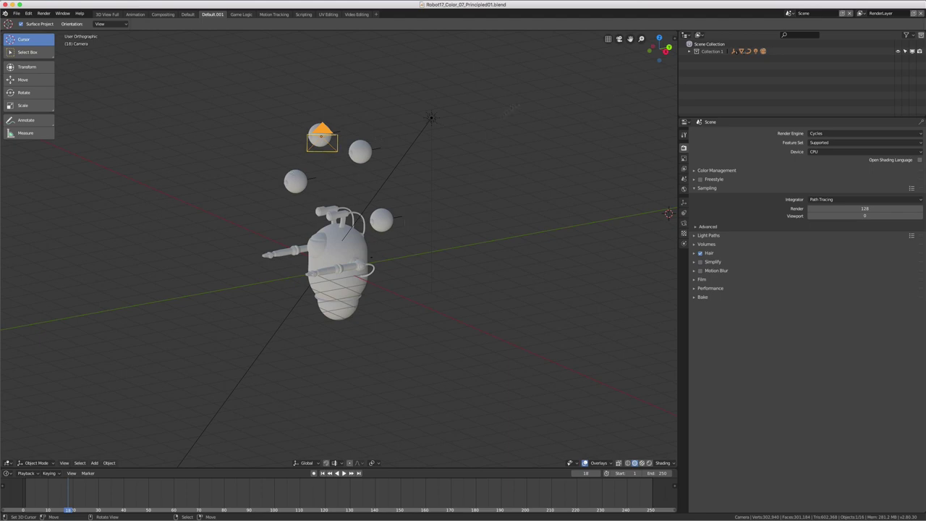
{"action": "middle_click_drag", "start_coordinate": [387, 203], "coordinate": [401, 204]}
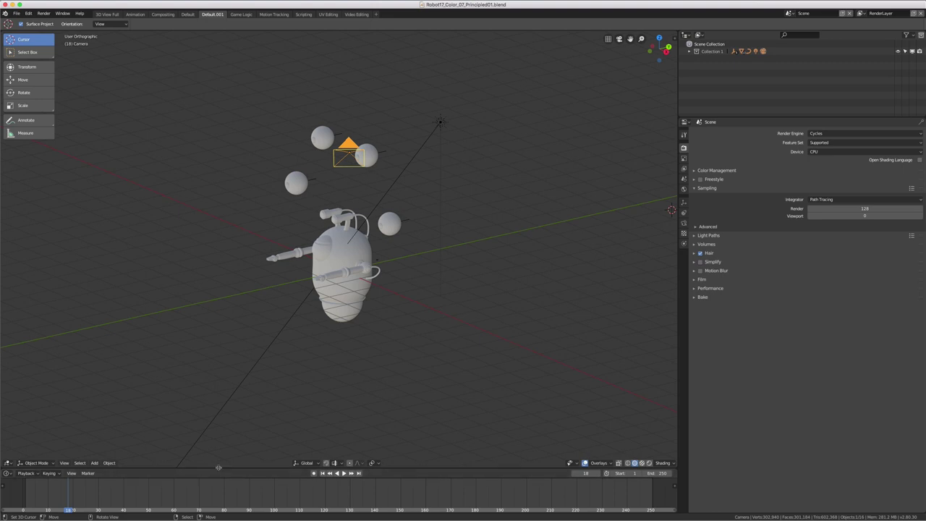
Step: Check the area border's options, then select the robot body in the viewport
{"action": "right_click", "coordinate": [217, 467]}
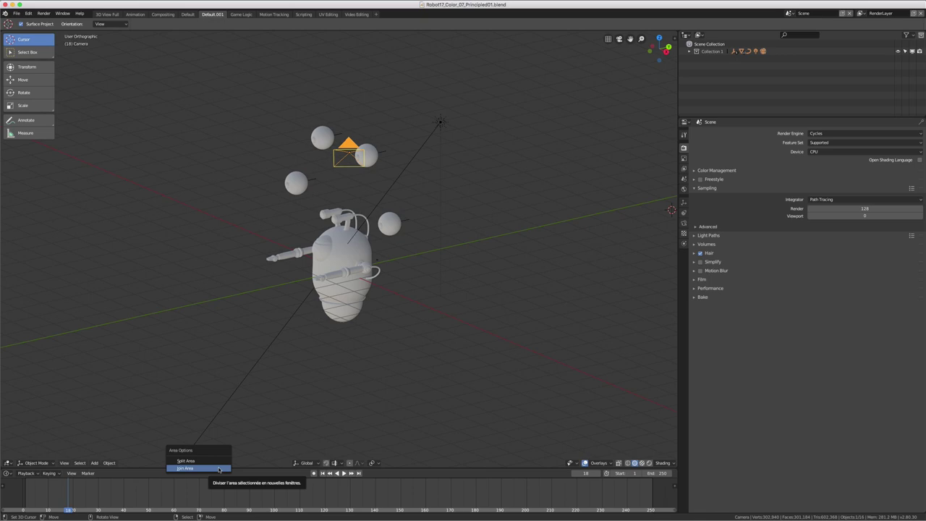
{"action": "left_click", "coordinate": [331, 263]}
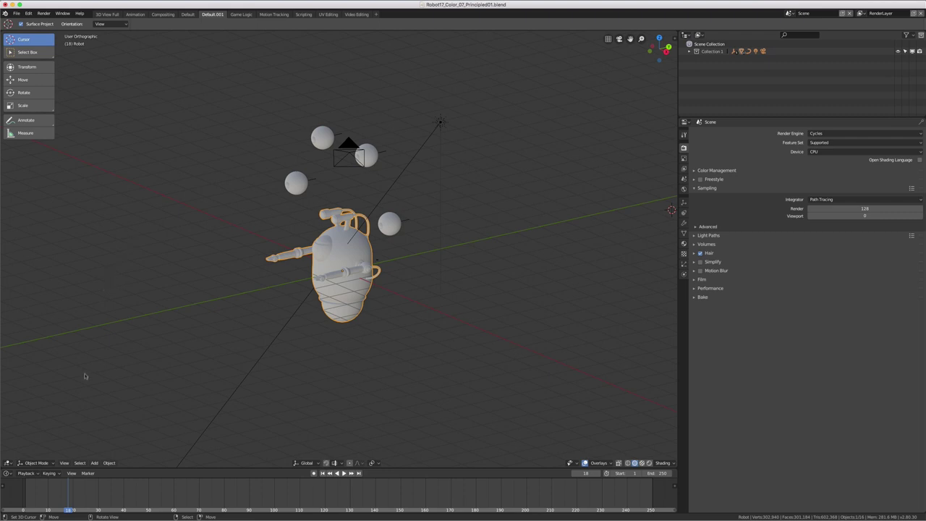
Step: Open the View menu, hide and reshow the toolbar with T, then show the N sidebar
{"action": "left_click", "coordinate": [64, 463]}
{"action": "key", "text": "t"}
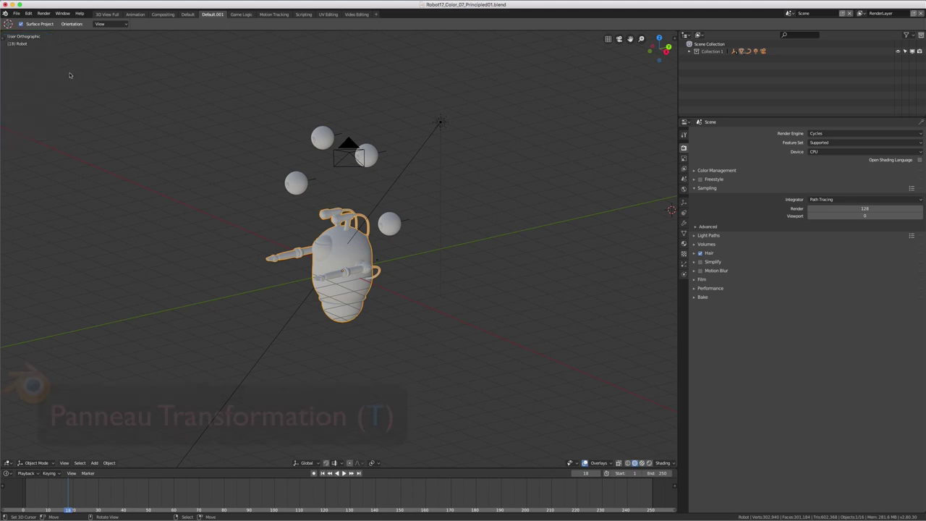
{"action": "key", "text": "t"}
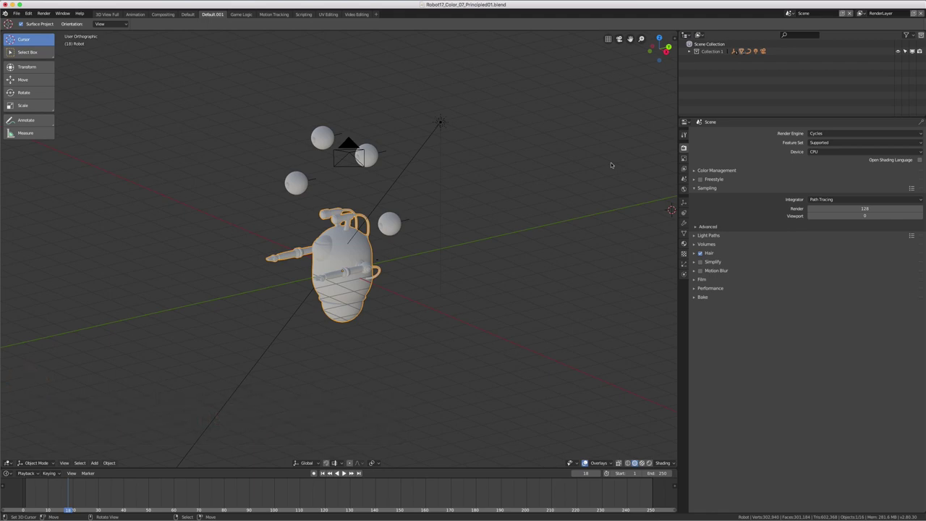
{"action": "key", "text": "n"}
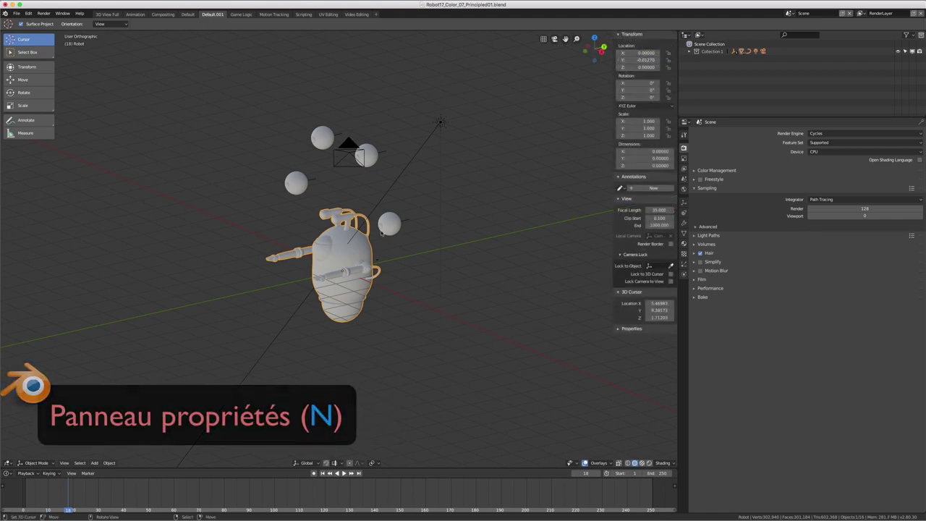
Step: Select the right-hand sphere, move it along X, and switch it into Edit Mode
{"action": "left_click", "coordinate": [388, 228]}
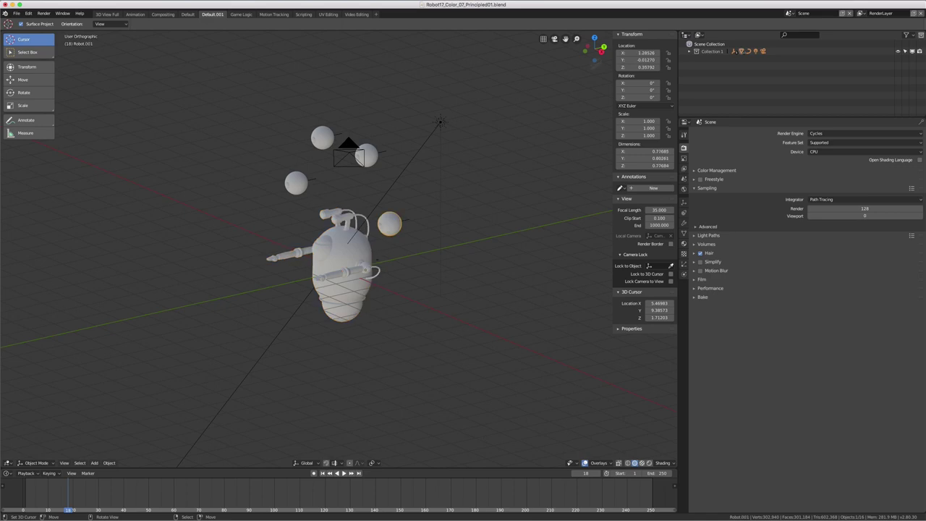
{"action": "key", "text": "x"}
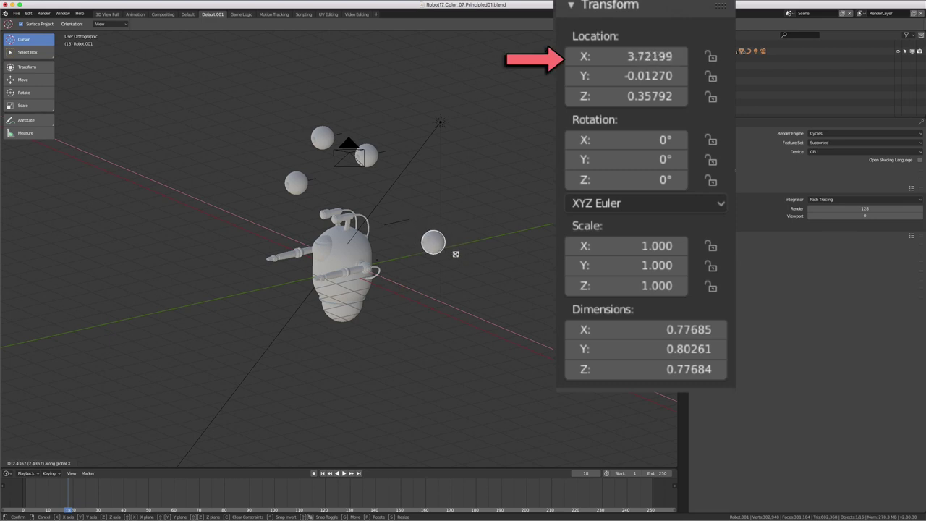
{"action": "left_click", "coordinate": [412, 235]}
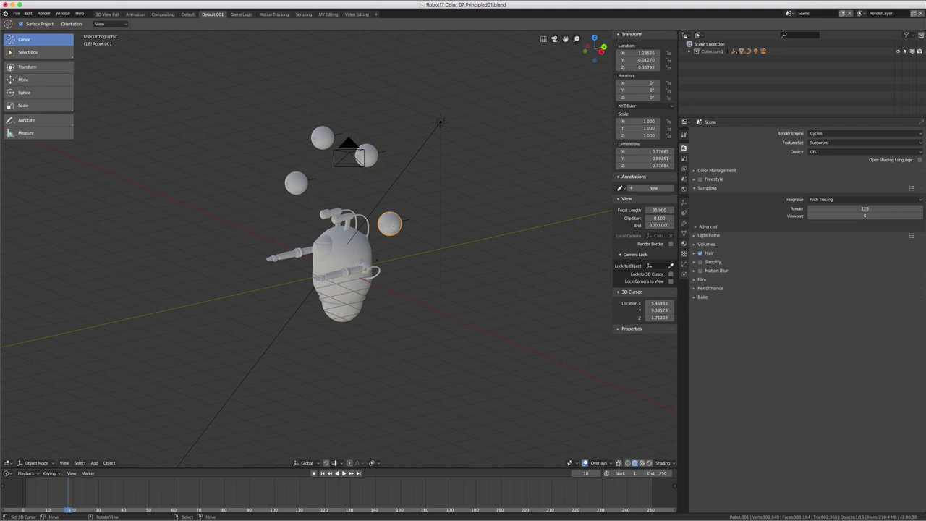
{"action": "key", "text": "Tab"}
{"action": "middle_click_drag", "start_coordinate": [317, 223], "coordinate": [420, 264]}
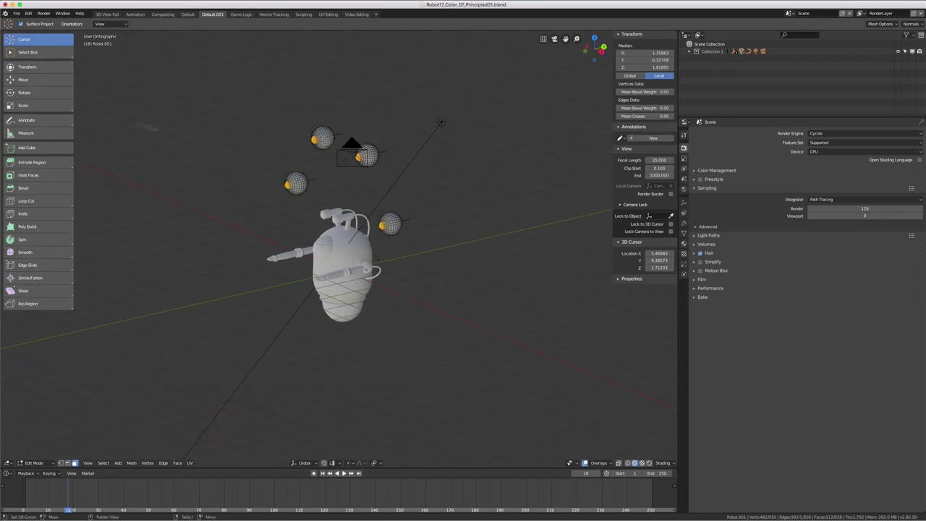
Step: Orbit the view, return to Object Mode with Tab, and open the File menu
{"action": "mouse_move", "coordinate": [241, 160]}
{"action": "middle_mouse_down"}
{"action": "mouse_move", "coordinate": [268, 150]}
{"action": "mouse_move", "coordinate": [233, 161]}
{"action": "middle_mouse_up"}
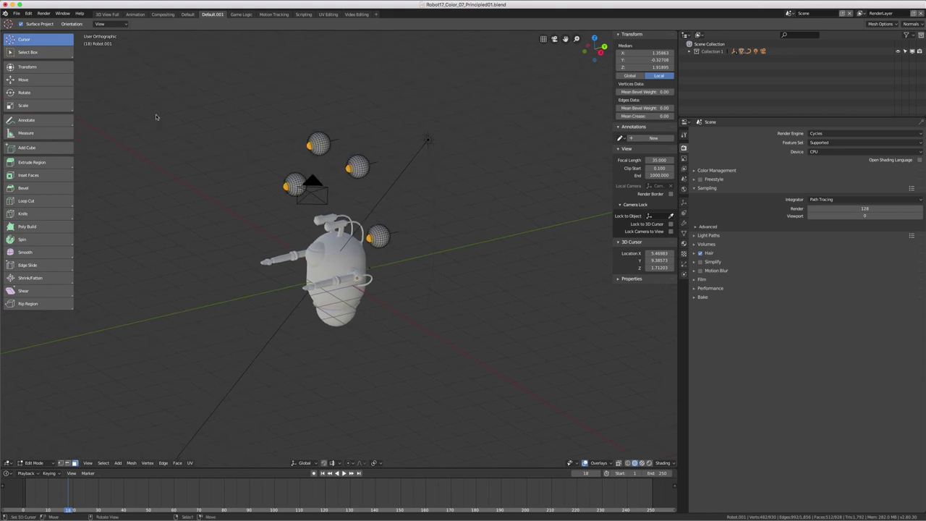
{"action": "key", "text": "Tab"}
{"action": "left_click", "coordinate": [16, 13]}
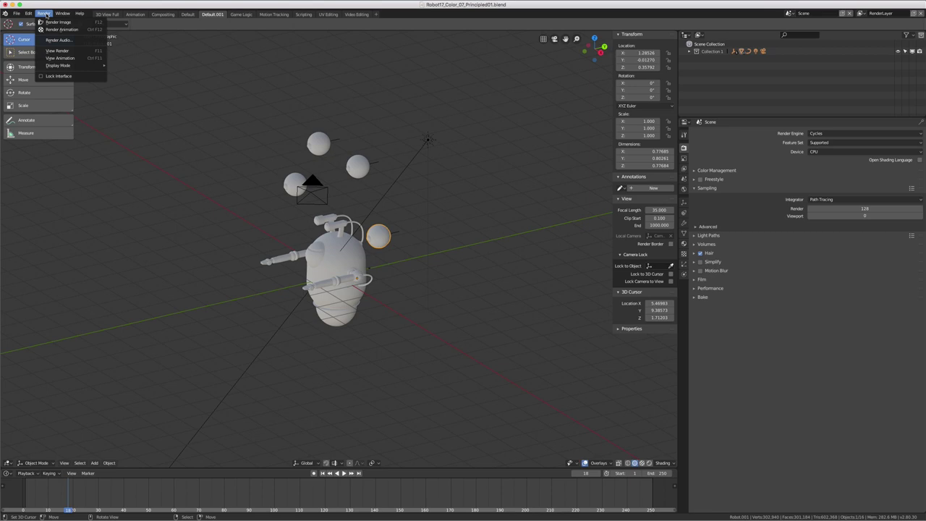
Step: Close the open menu and switch to the 3D View Full workspace
{"action": "left_click", "coordinate": [153, 51]}
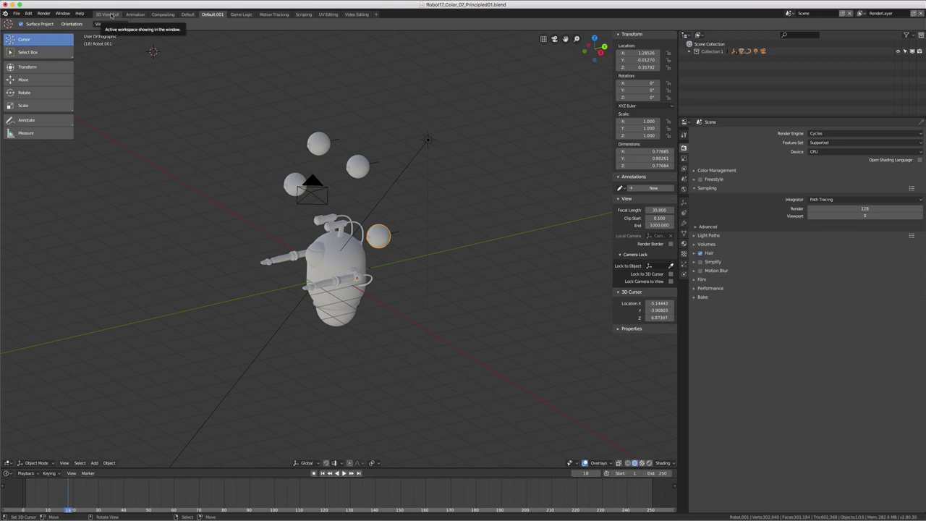
{"action": "left_click", "coordinate": [111, 15]}
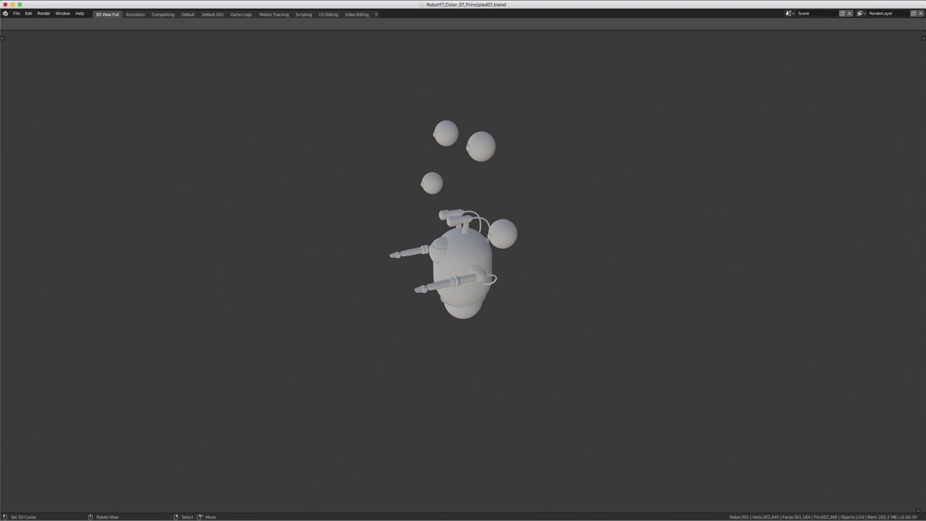
Step: Orbit and zoom the full view, toggle Edit Mode on and off, then switch to Animation with Ctrl+PageDown
{"action": "middle_click_drag", "start_coordinate": [343, 262], "coordinate": [355, 263]}
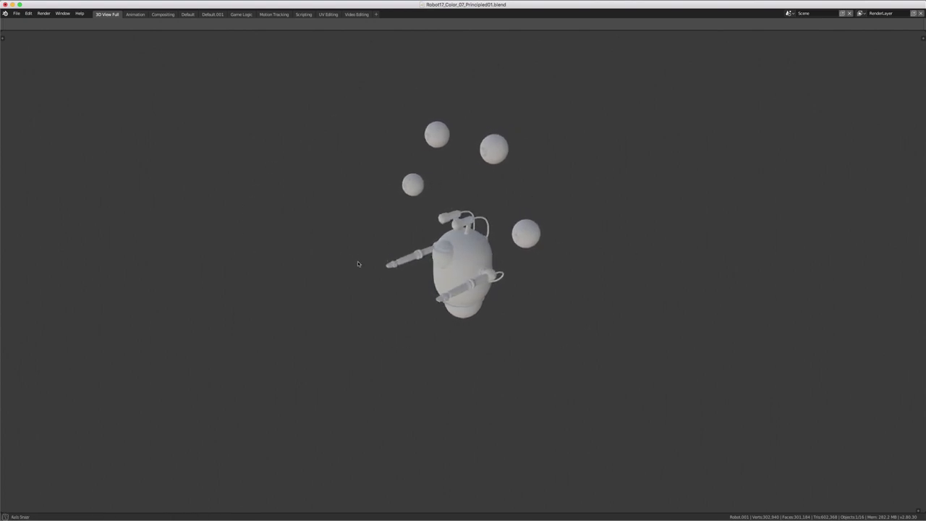
{"action": "scroll", "coordinate": [359, 264], "scroll_direction": "up", "scroll_amount": 1}
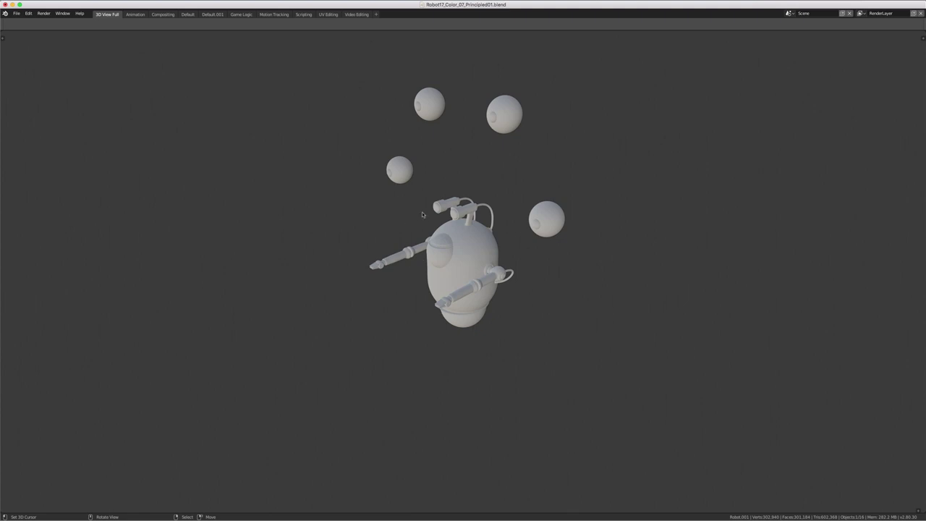
{"action": "key", "text": "Tab"}
{"action": "mouse_move", "coordinate": [417, 255]}
{"action": "middle_mouse_down"}
{"action": "mouse_move", "coordinate": [383, 262]}
{"action": "mouse_move", "coordinate": [478, 250]}
{"action": "middle_mouse_up"}
{"action": "key", "text": "Tab"}
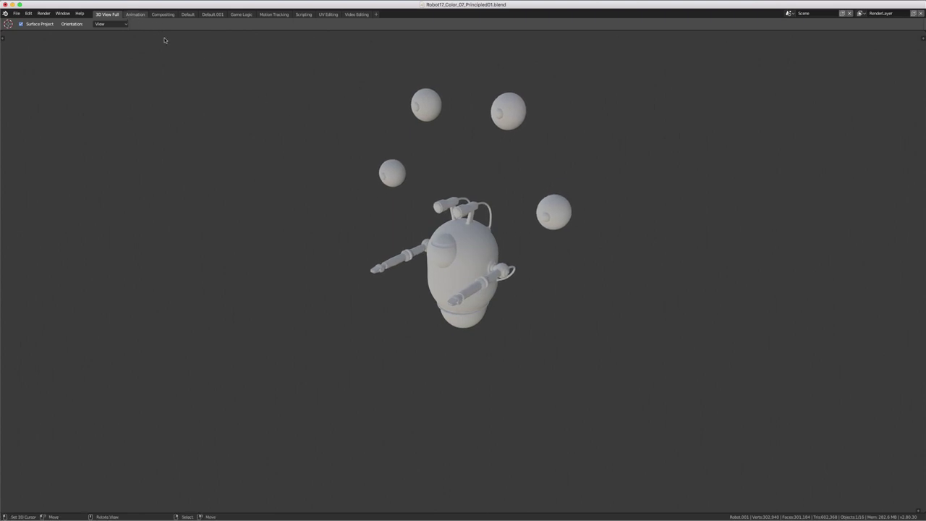
{"action": "key", "text": "ctrl+Page_Down"}
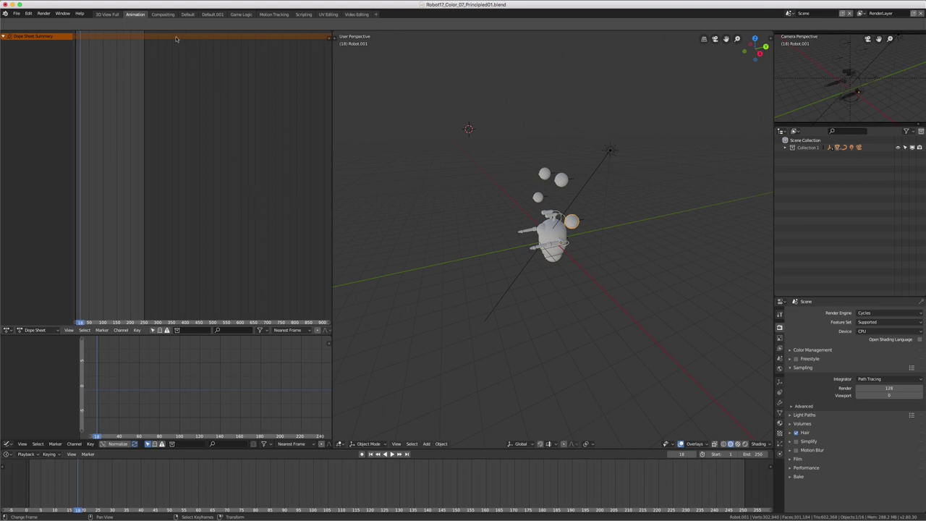
Step: Open the Compositing workspace with its node editor, image editor and Cycles render settings
{"action": "left_click", "coordinate": [164, 15]}
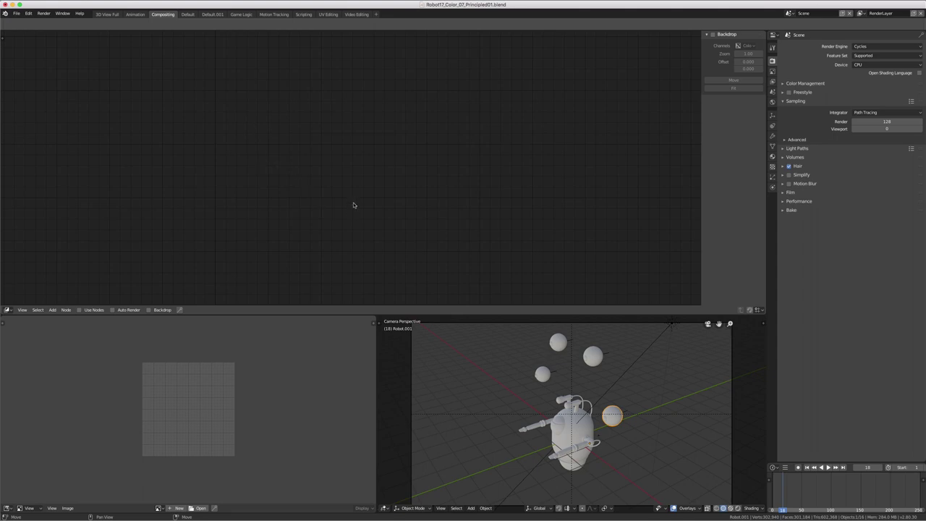
Step: Look over the Principled BSDF inputs in Default, then switch to Default.001's full robot view
{"action": "left_click", "coordinate": [187, 14]}
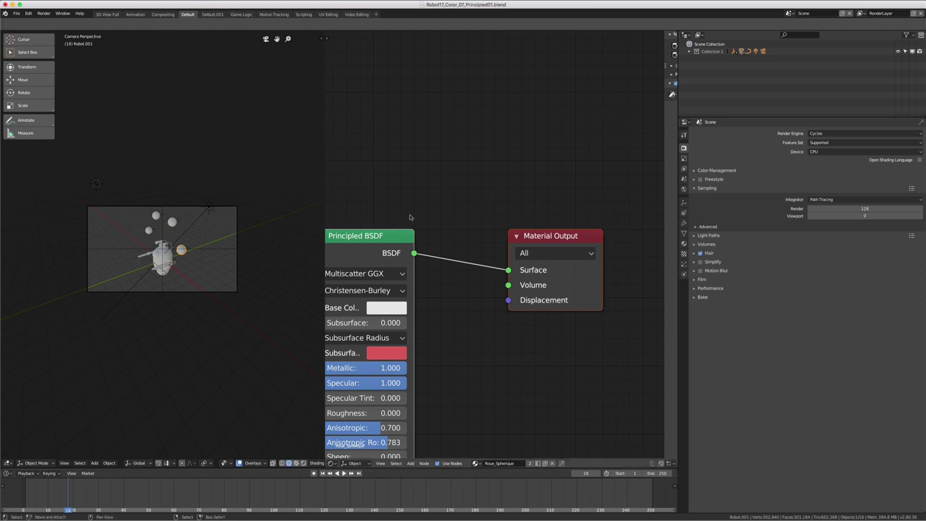
{"action": "scroll", "coordinate": [463, 193], "scroll_direction": "up", "scroll_amount": 1}
{"action": "middle_click_drag", "start_coordinate": [463, 193], "coordinate": [473, 123]}
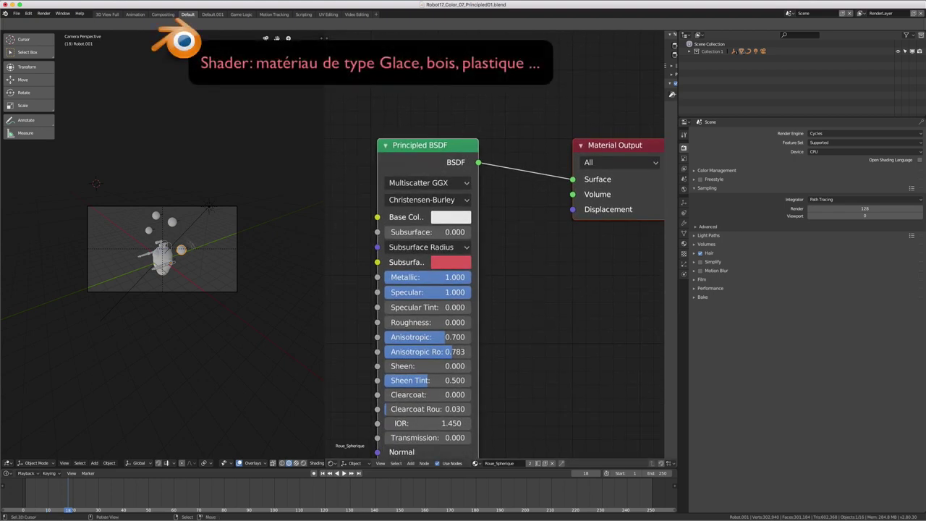
{"action": "left_click", "coordinate": [210, 14]}
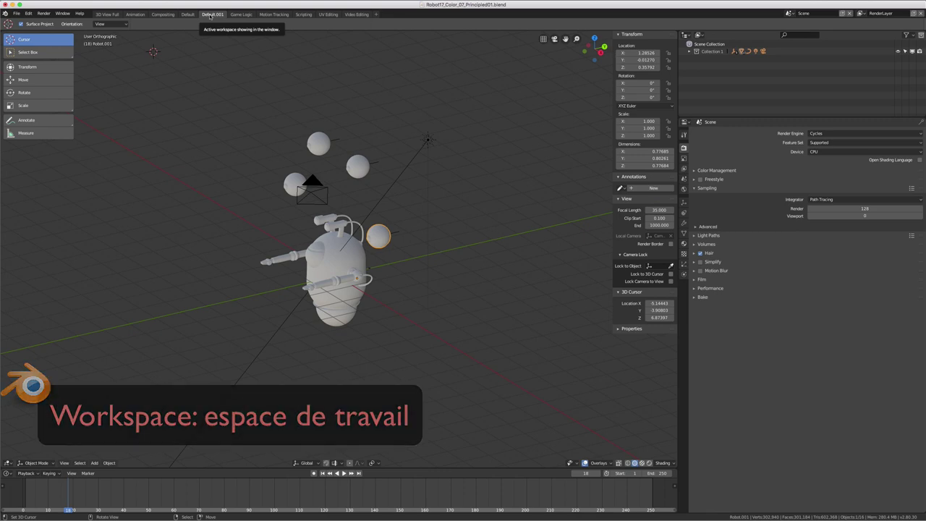
Step: Step through the Game Logic and Motion Tracking layouts to the Scripting workspace with its Python console
{"action": "left_click", "coordinate": [239, 14]}
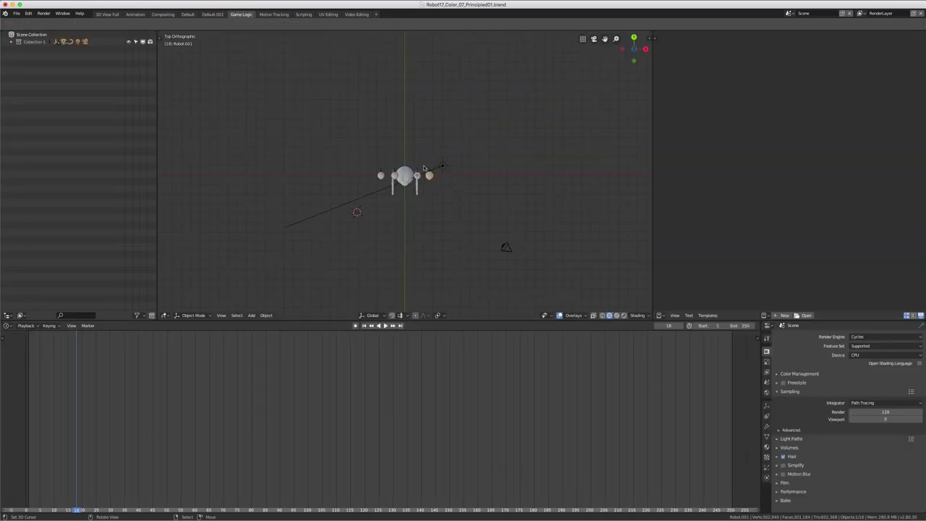
{"action": "left_click", "coordinate": [274, 15]}
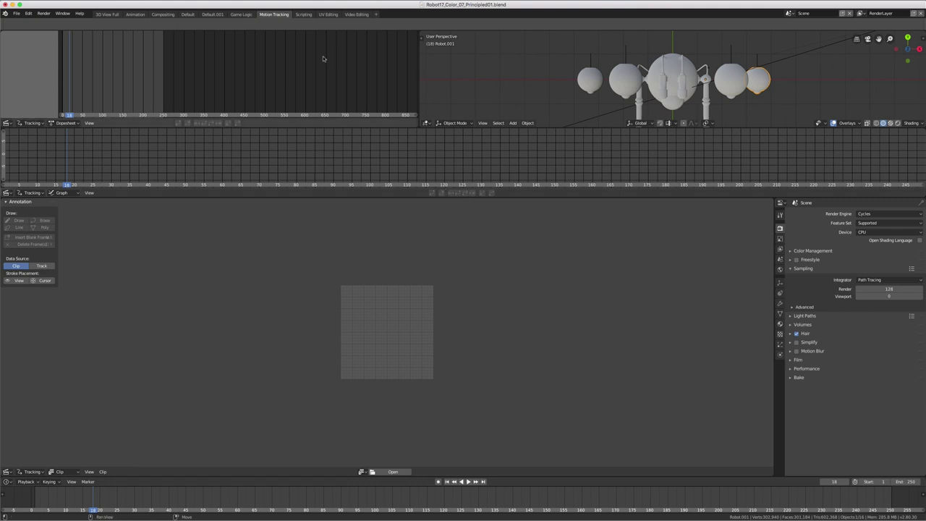
{"action": "left_click", "coordinate": [303, 15]}
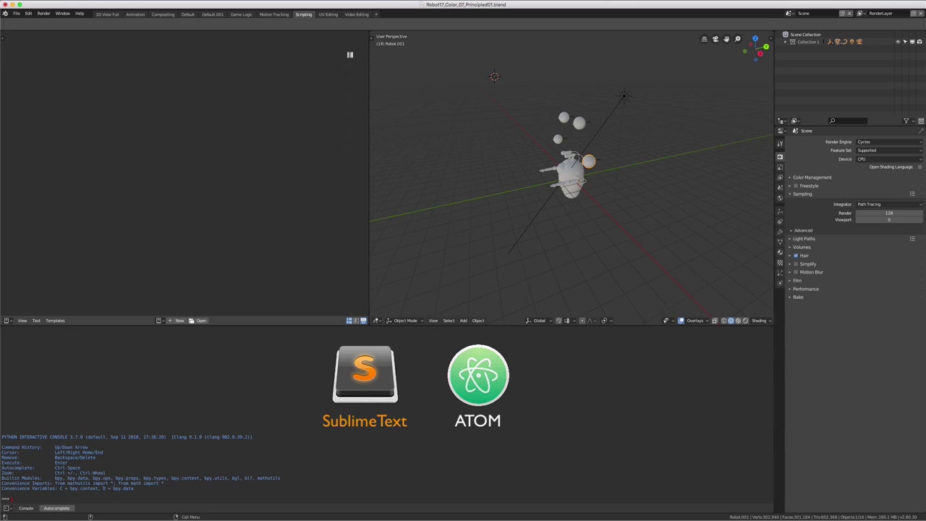
Step: Select the robot's body in the UV Editing workspace, then move on to Video Editing
{"action": "left_click", "coordinate": [328, 14]}
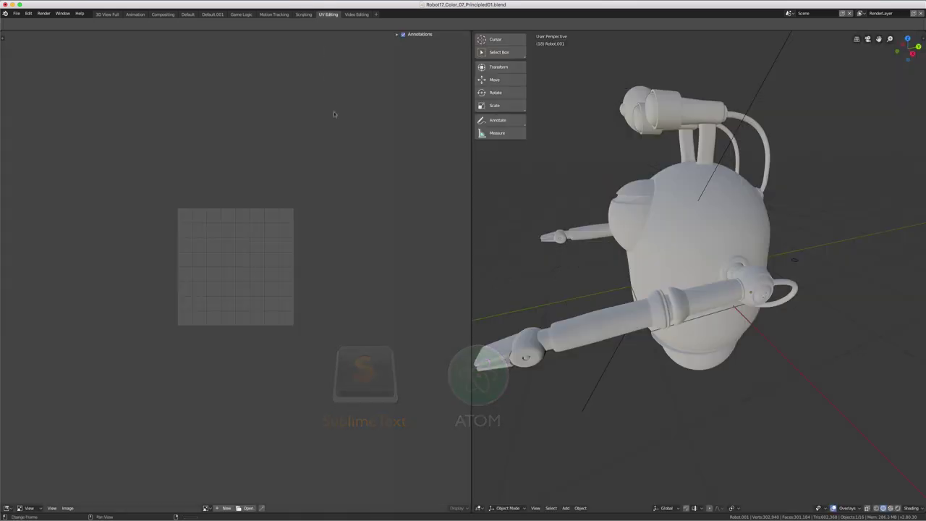
{"action": "mouse_move", "coordinate": [591, 198]}
{"action": "middle_mouse_down"}
{"action": "mouse_move", "coordinate": [625, 194]}
{"action": "mouse_move", "coordinate": [678, 215]}
{"action": "middle_mouse_up"}
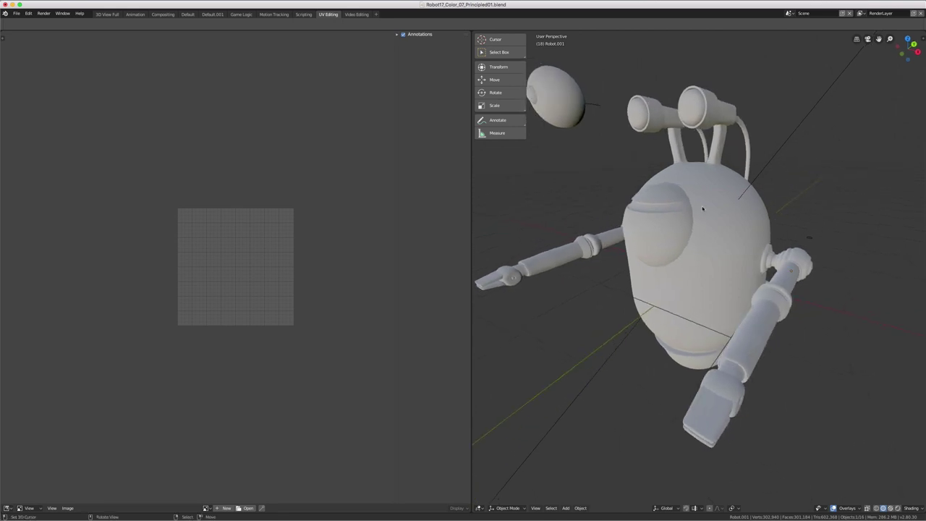
{"action": "left_click", "coordinate": [715, 189]}
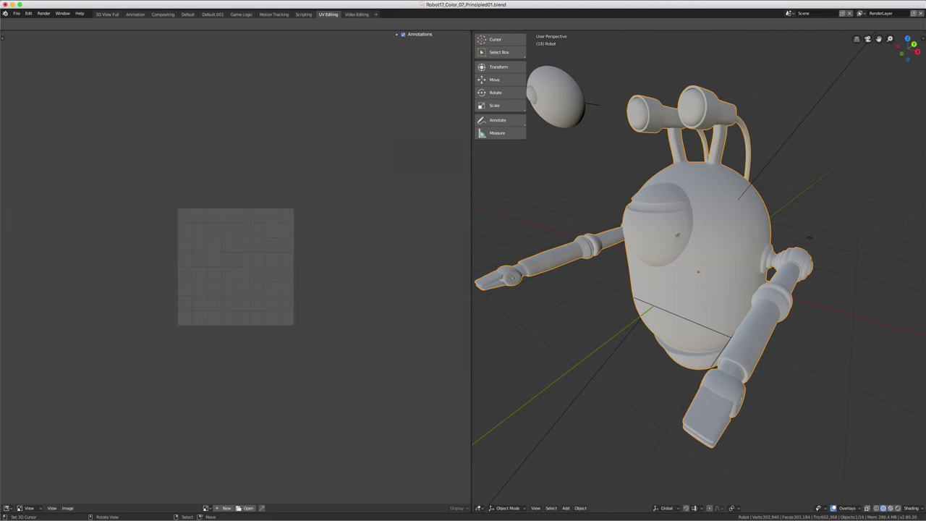
{"action": "mouse_move", "coordinate": [678, 233]}
{"action": "middle_mouse_down"}
{"action": "mouse_move", "coordinate": [678, 245]}
{"action": "mouse_move", "coordinate": [594, 239]}
{"action": "middle_mouse_up"}
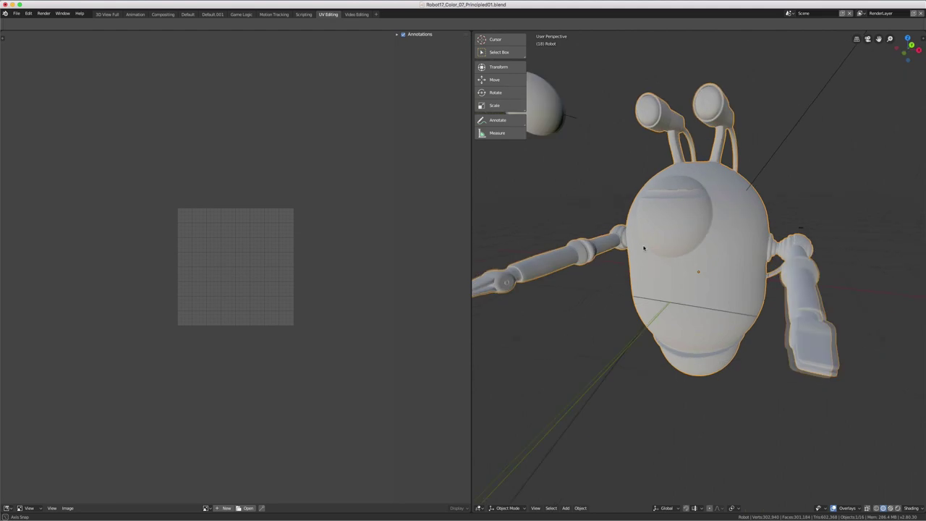
{"action": "left_click", "coordinate": [356, 14]}
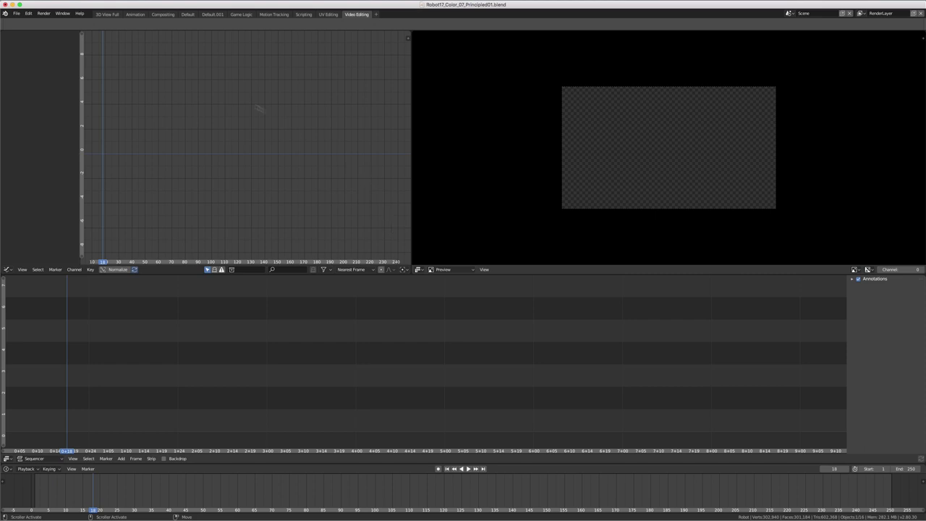
Step: Go back through Default to the Default.001 workspace showing the selected robot
{"action": "left_click", "coordinate": [192, 16]}
{"action": "left_click", "coordinate": [216, 15]}
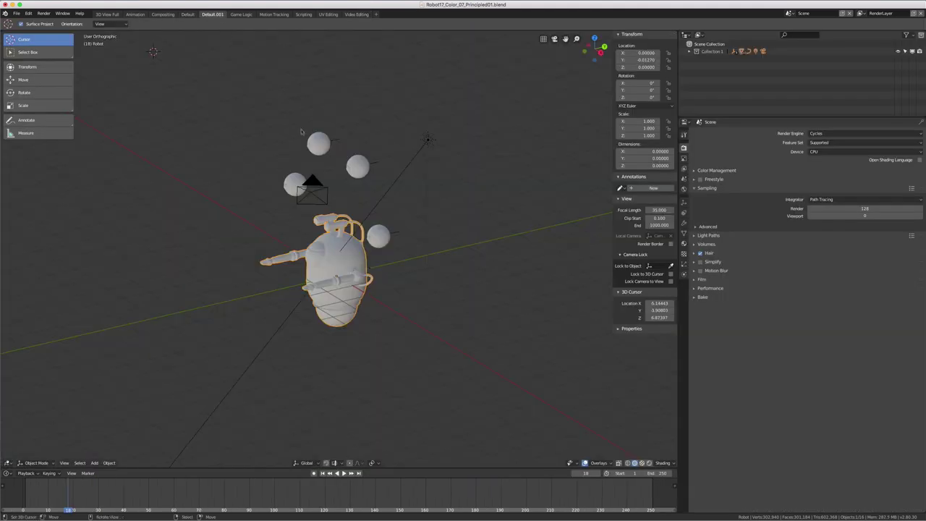
{"action": "middle_click_drag", "start_coordinate": [367, 201], "coordinate": [340, 206]}
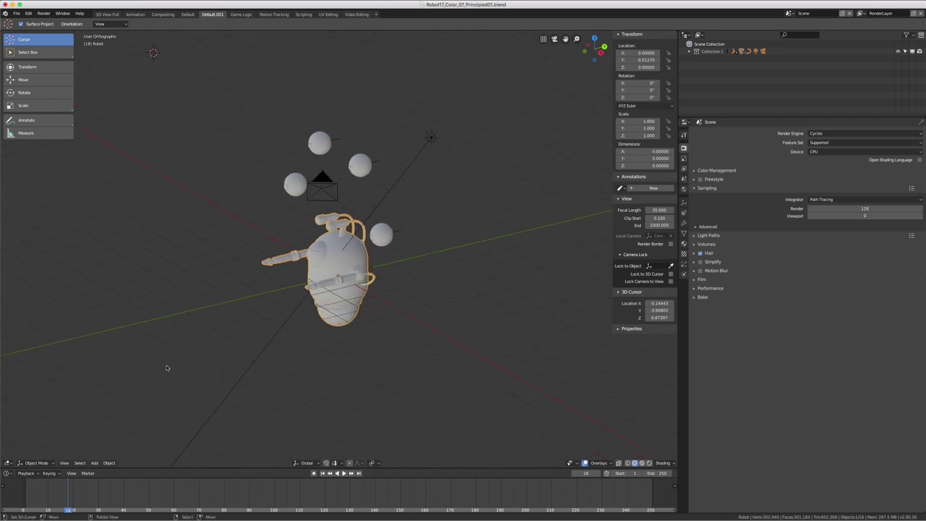
Step: Keep Global as the transform orientation and bring up the Pivot Point options
{"action": "left_click", "coordinate": [307, 463]}
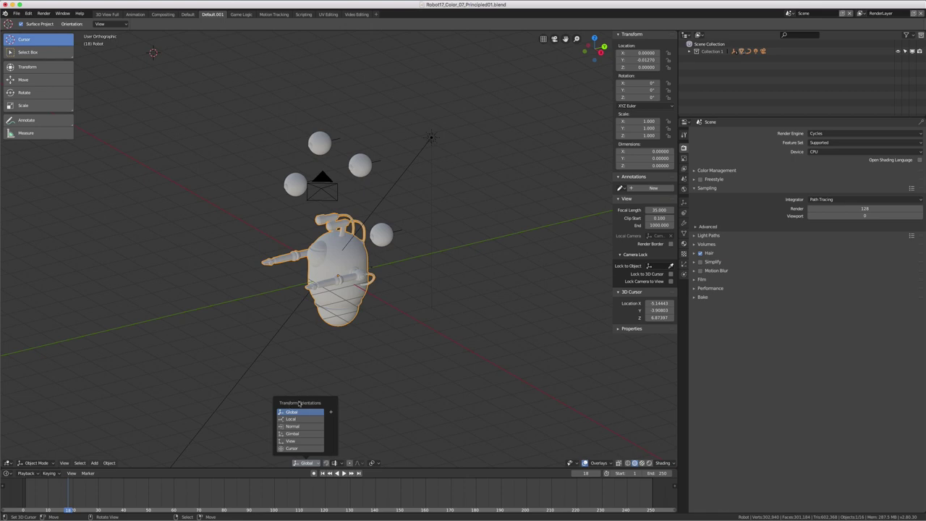
{"action": "left_click", "coordinate": [355, 400]}
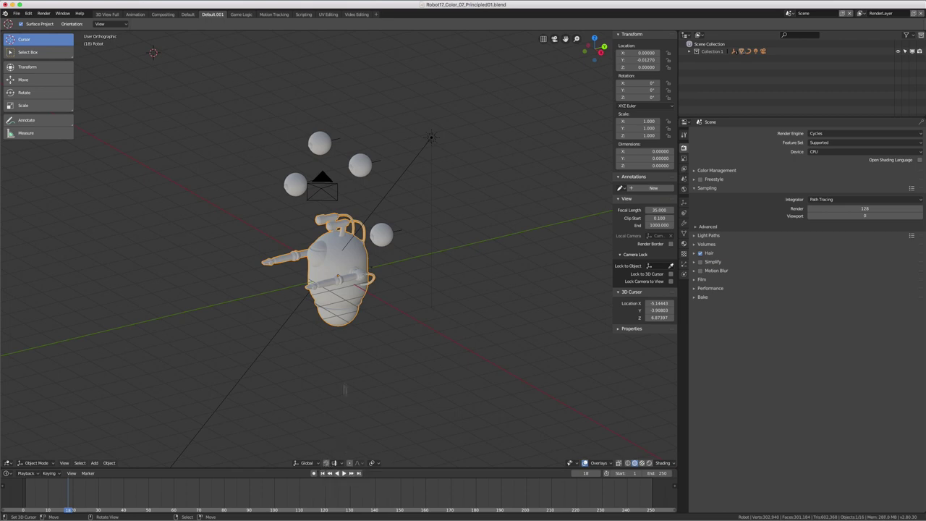
{"action": "mouse_move", "coordinate": [315, 357]}
{"action": "middle_mouse_down"}
{"action": "mouse_move", "coordinate": [325, 355]}
{"action": "mouse_move", "coordinate": [316, 353]}
{"action": "middle_mouse_up"}
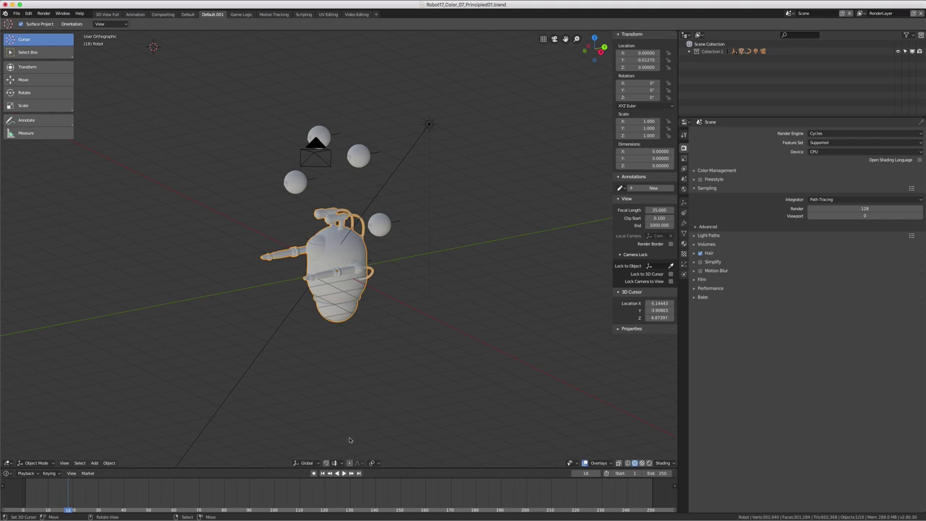
{"action": "left_click", "coordinate": [377, 463]}
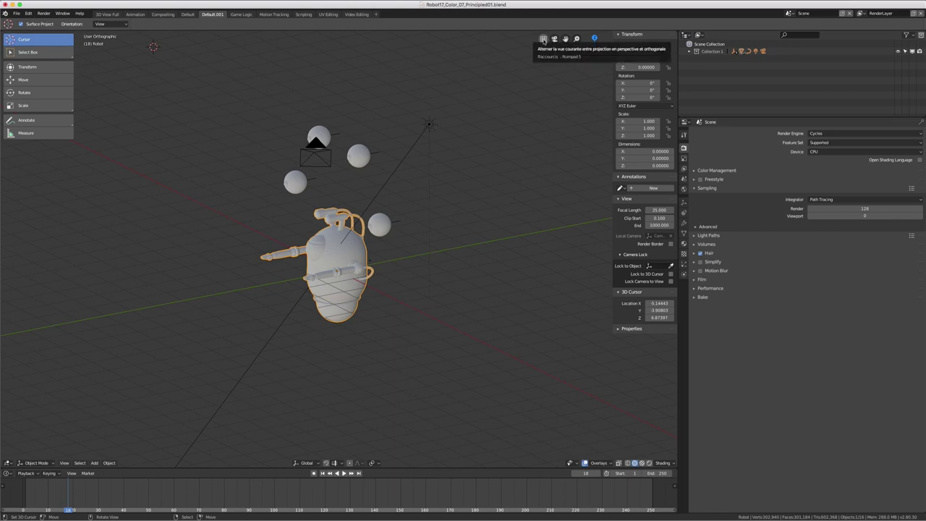
Step: Toggle perspective/orthographic and camera view, then pan and zoom out on the robot
{"action": "left_click", "coordinate": [543, 39]}
{"action": "left_click", "coordinate": [544, 39]}
{"action": "left_click", "coordinate": [555, 40]}
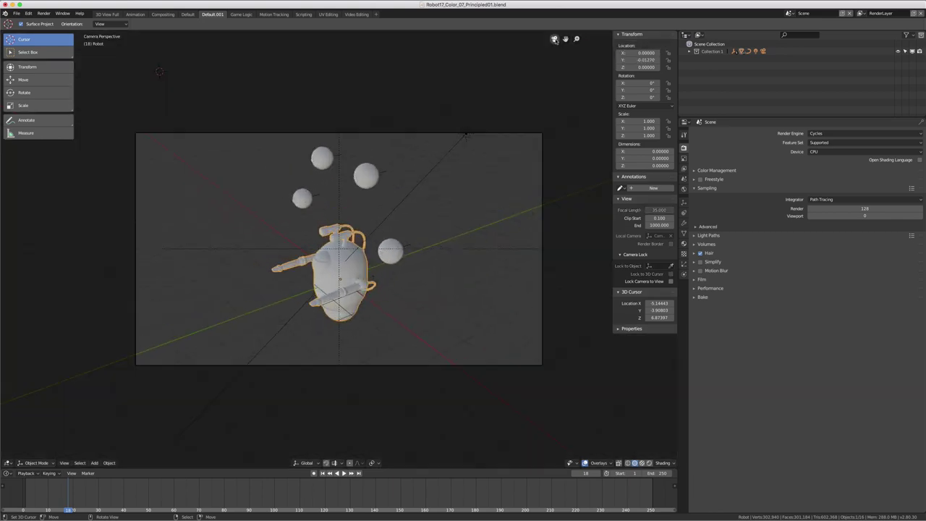
{"action": "left_click", "coordinate": [554, 39]}
{"action": "mouse_move", "coordinate": [565, 39]}
{"action": "left_mouse_down"}
{"action": "mouse_move", "coordinate": [572, 87]}
{"action": "mouse_move", "coordinate": [578, 36]}
{"action": "left_mouse_up"}
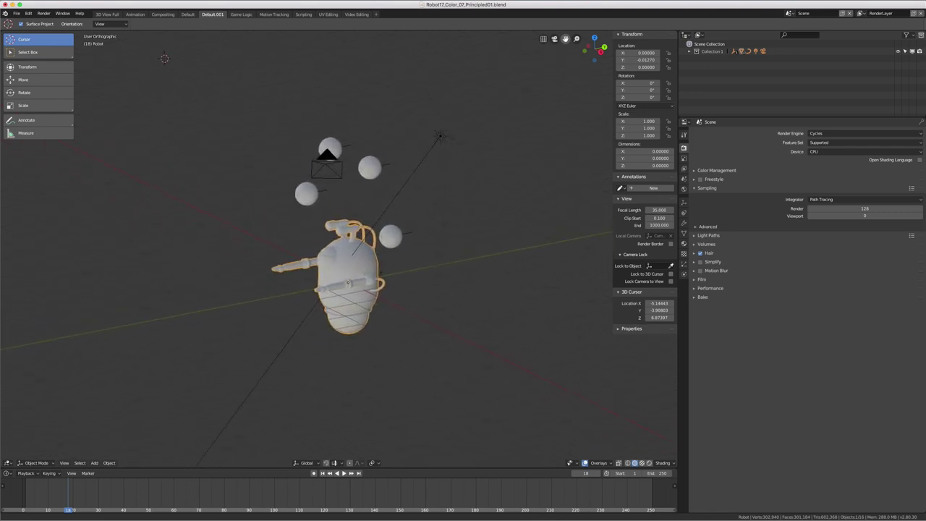
{"action": "left_click_drag", "start_coordinate": [576, 39], "coordinate": [577, 39]}
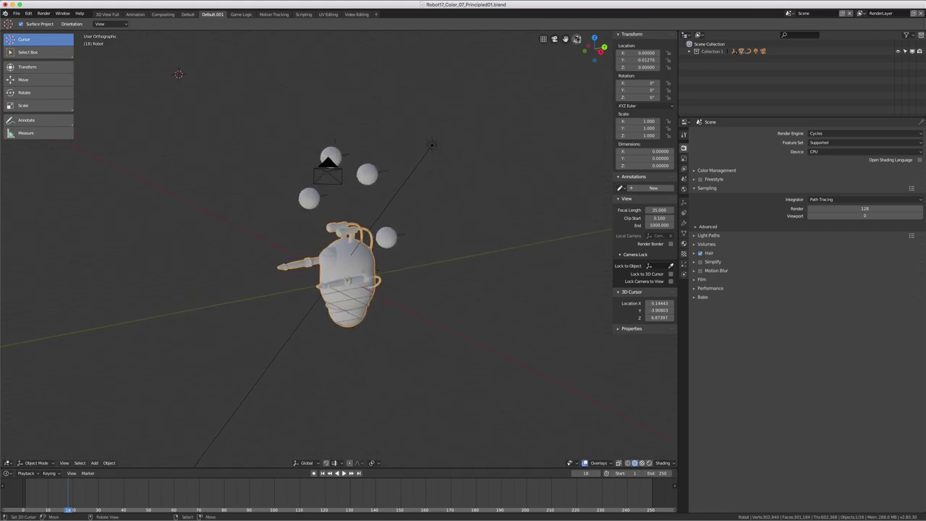
Step: Check the Top, Right, Left and Back views, then orbit the robot in perspective
{"action": "left_click", "coordinate": [594, 37]}
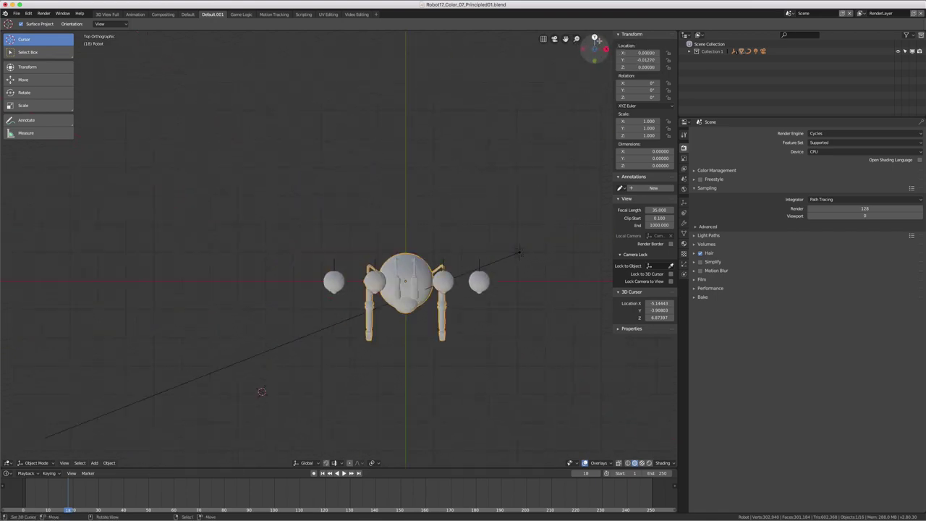
{"action": "left_click", "coordinate": [606, 49]}
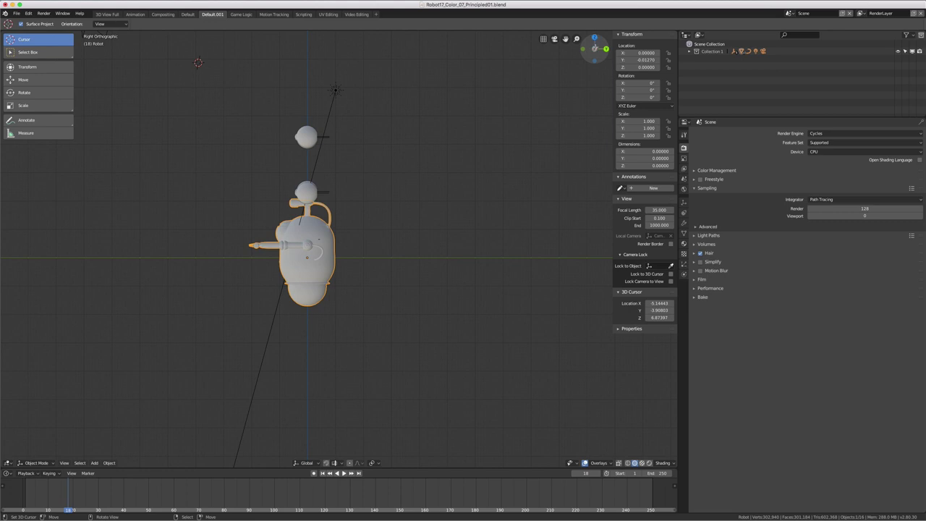
{"action": "left_click", "coordinate": [606, 49]}
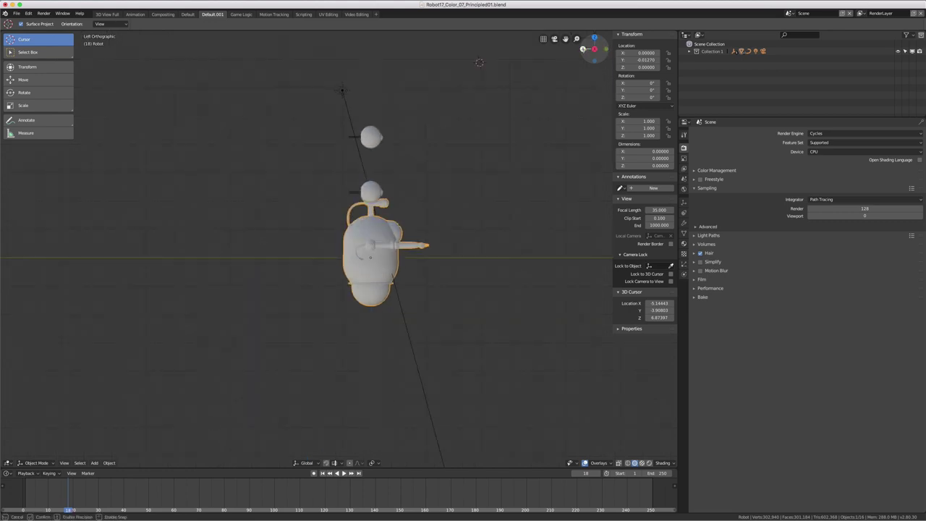
{"action": "left_click", "coordinate": [584, 48]}
{"action": "key", "text": "KP_5"}
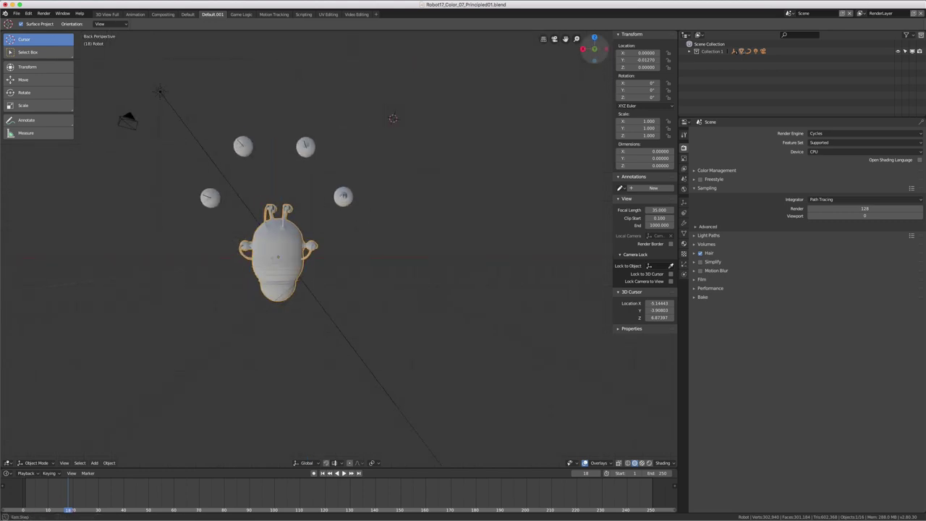
{"action": "left_click_drag", "start_coordinate": [592, 49], "coordinate": [579, 52]}
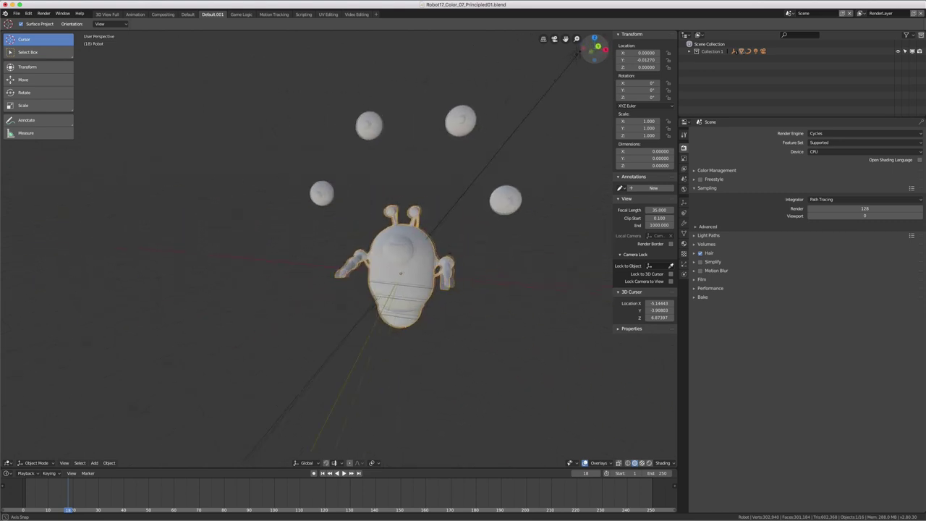
{"action": "left_click_drag", "start_coordinate": [579, 52], "coordinate": [601, 81]}
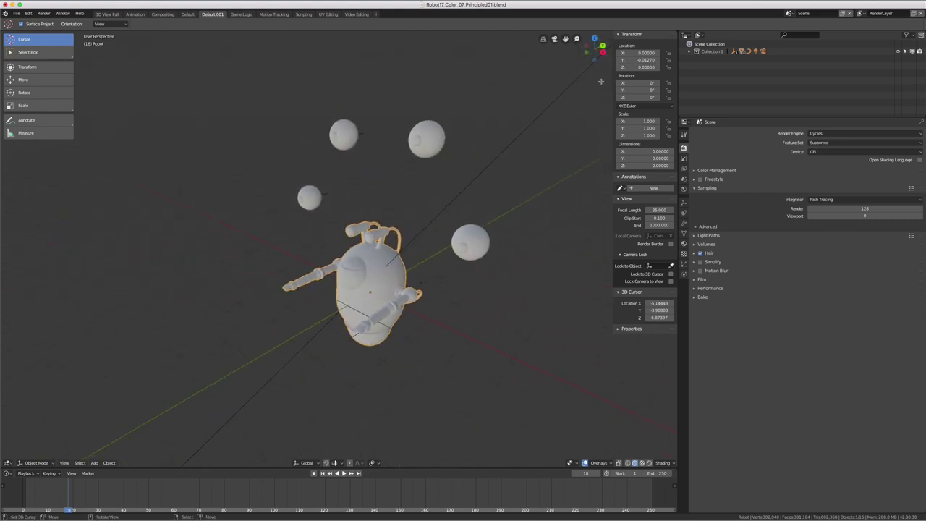
{"action": "scroll", "coordinate": [508, 145], "scroll_direction": "down", "scroll_amount": 4}
{"action": "middle_click_drag", "start_coordinate": [486, 144], "coordinate": [467, 164]}
{"action": "scroll", "coordinate": [467, 164], "scroll_direction": "up", "scroll_amount": 2}
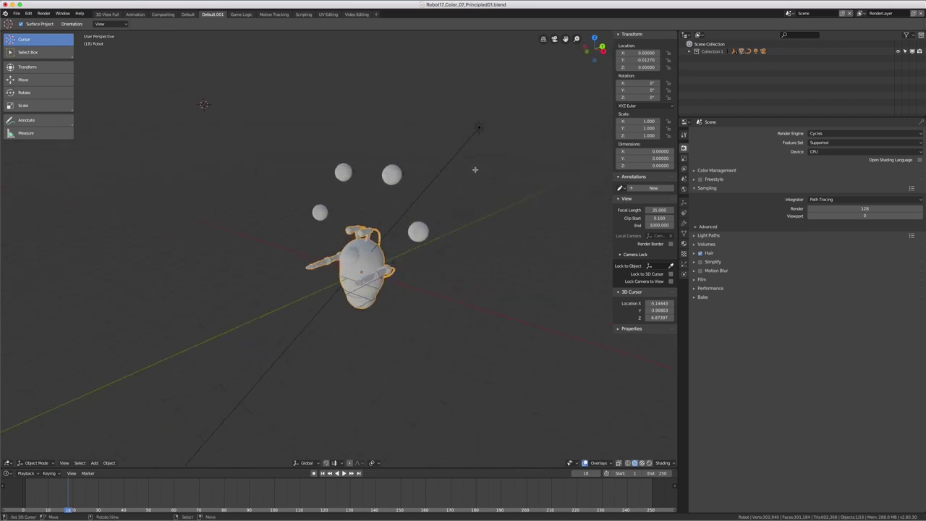
{"action": "middle_click_drag", "start_coordinate": [485, 191], "coordinate": [480, 193]}
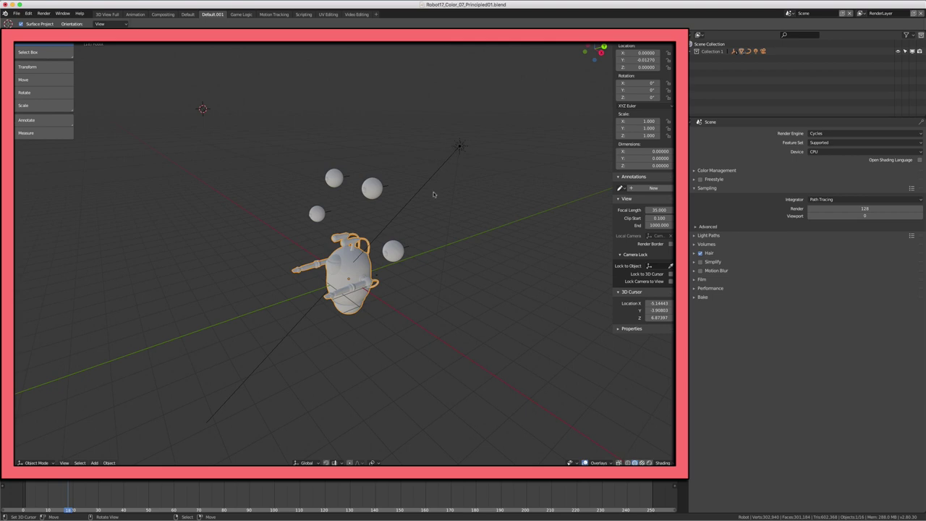
{"action": "middle_click_drag", "start_coordinate": [436, 195], "coordinate": [504, 252]}
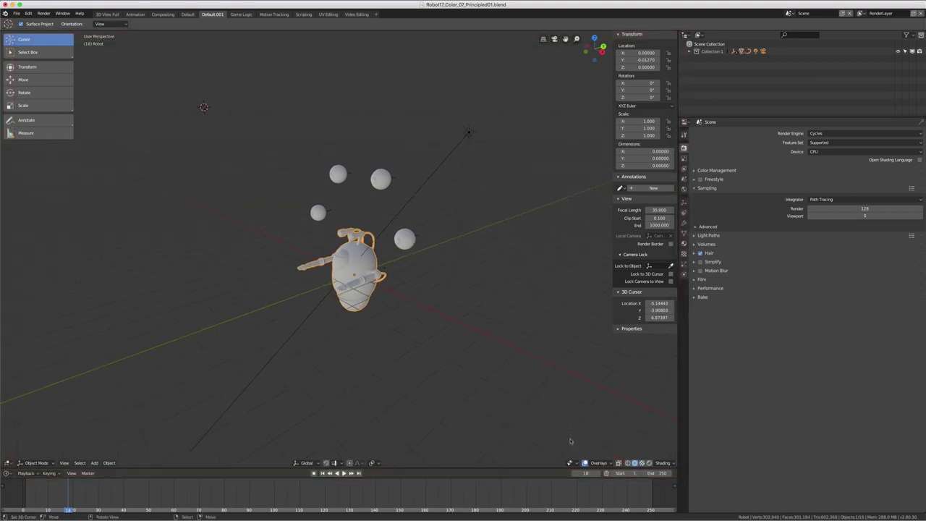
{"action": "left_click", "coordinate": [571, 463]}
Step: Zoom in on the room, hide all armatures and switch the viewport overlays off
{"action": "middle_click_drag", "start_coordinate": [462, 325], "coordinate": [467, 326]}
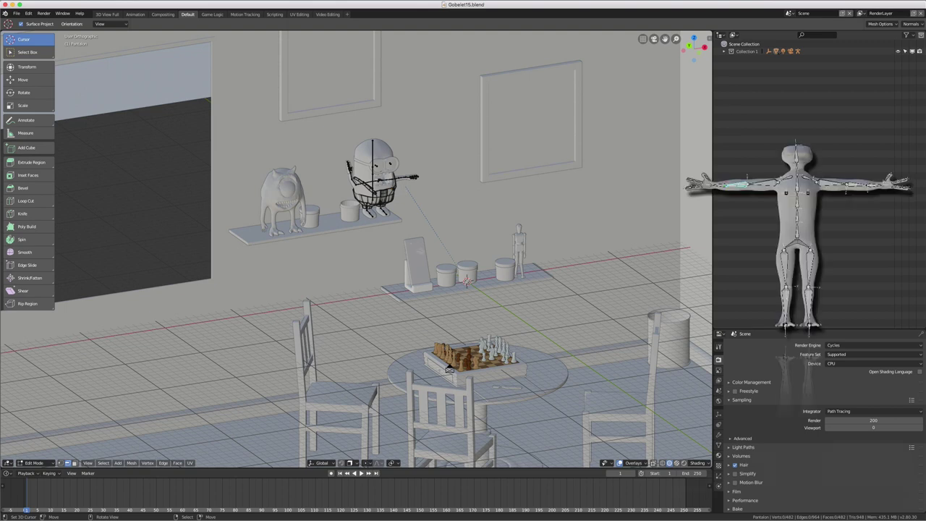
{"action": "scroll", "coordinate": [377, 172], "scroll_direction": "up", "scroll_amount": 1}
{"action": "scroll", "coordinate": [377, 172], "scroll_direction": "up", "scroll_amount": 3}
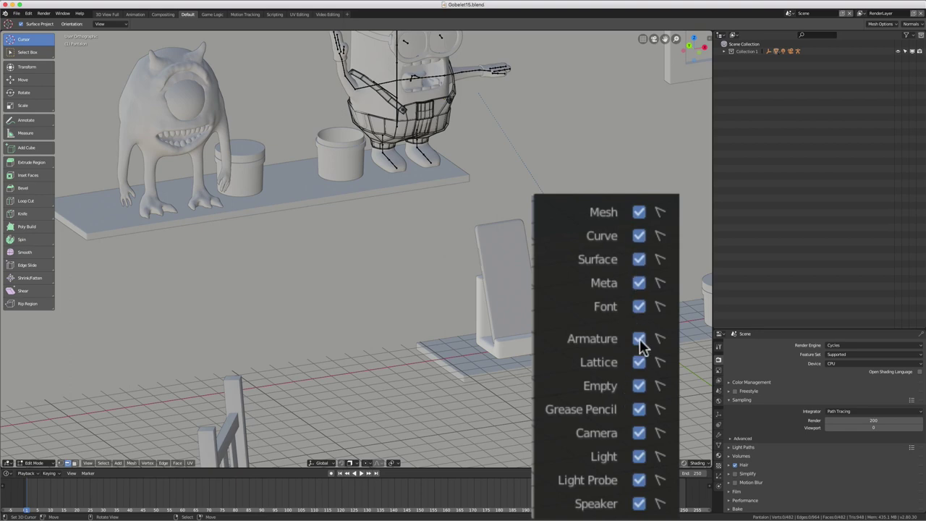
{"action": "left_click", "coordinate": [639, 338]}
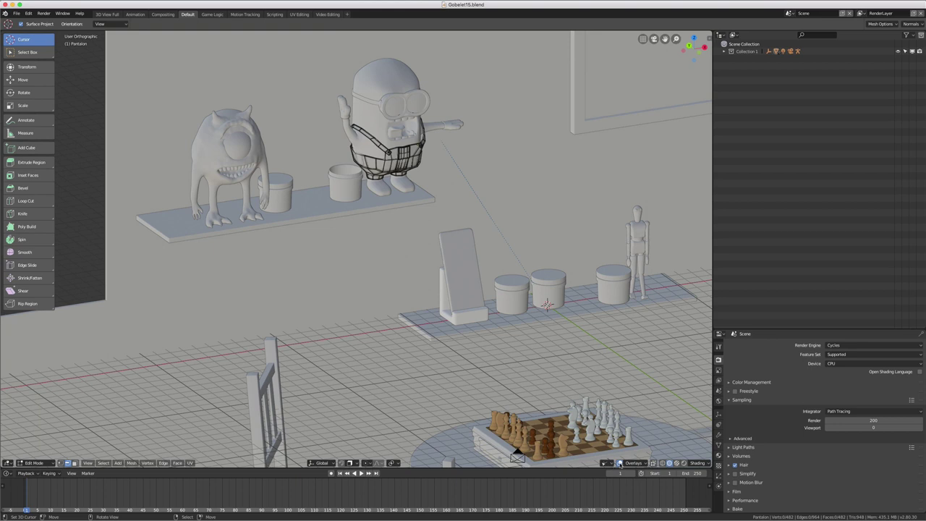
{"action": "left_click", "coordinate": [619, 463]}
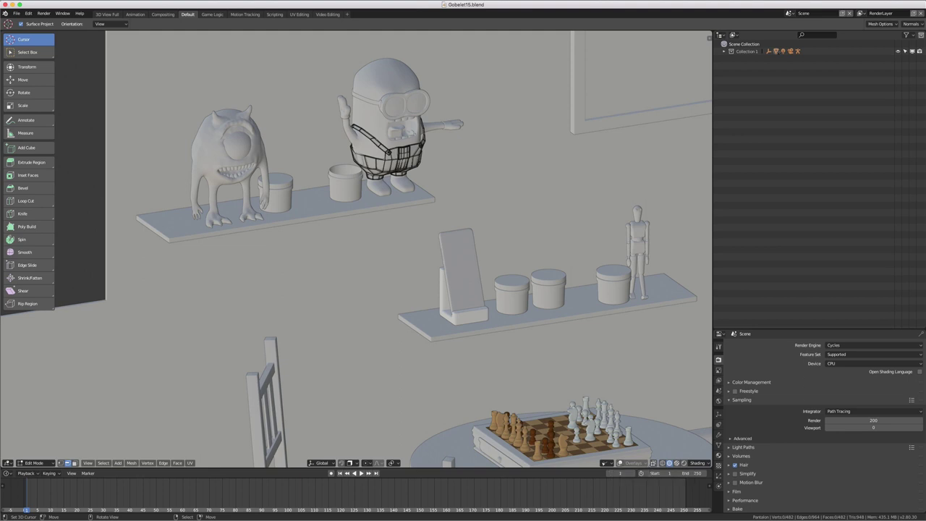
{"action": "left_click", "coordinate": [31, 14]}
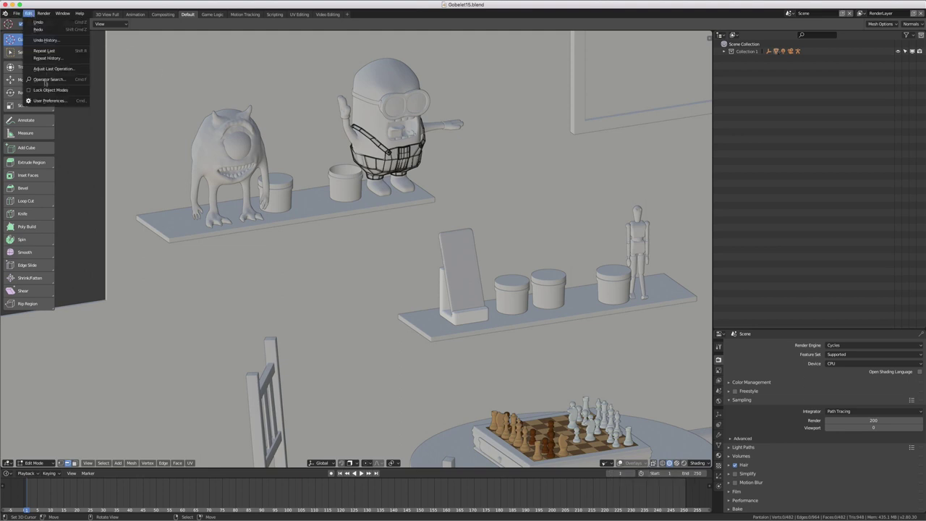
{"action": "left_click", "coordinate": [47, 102]}
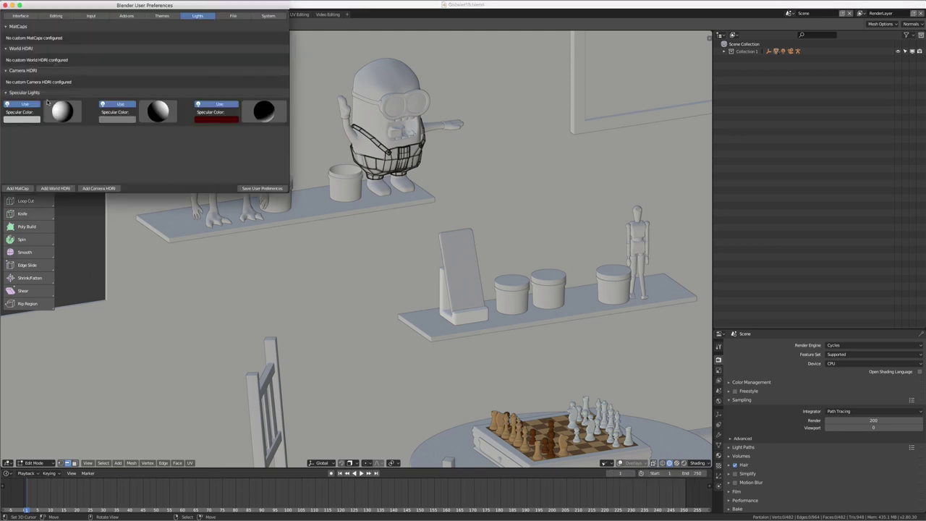
{"action": "left_click", "coordinate": [269, 15]}
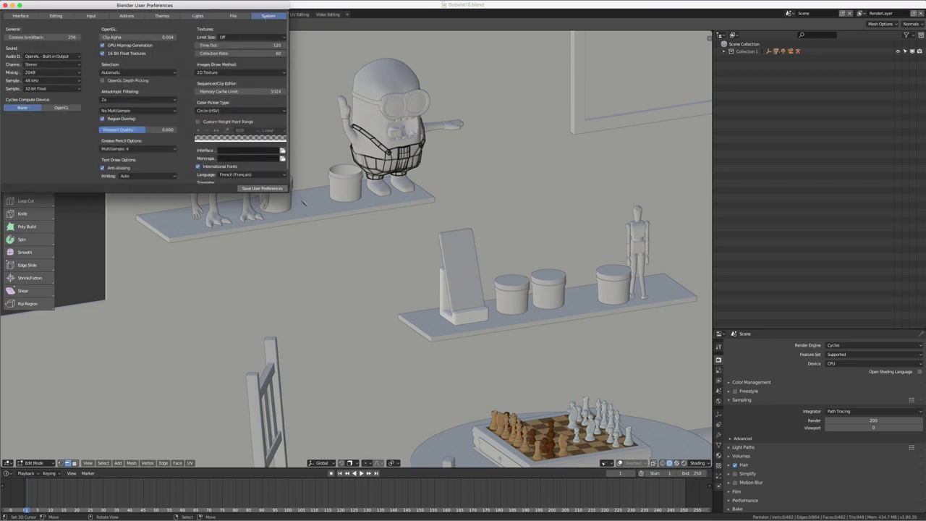
{"action": "left_click_drag", "start_coordinate": [288, 189], "coordinate": [381, 282]}
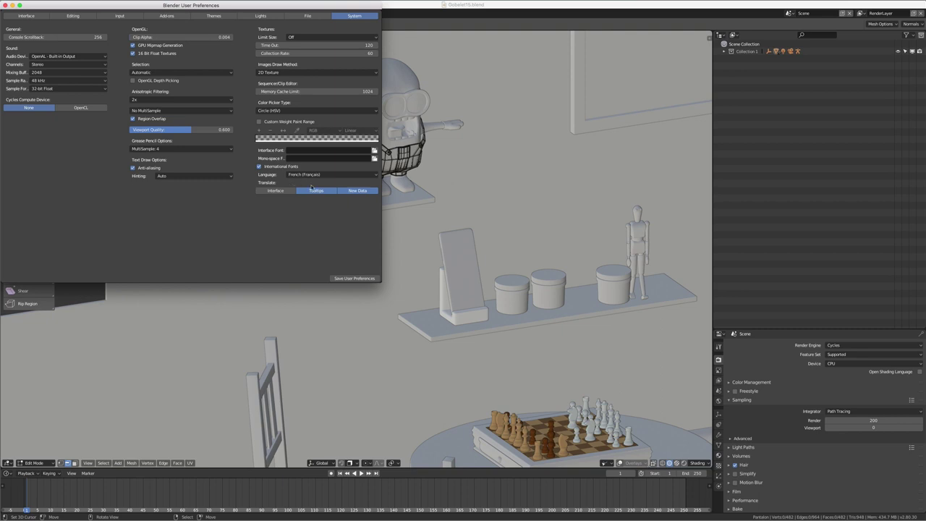
{"action": "left_click", "coordinate": [543, 297]}
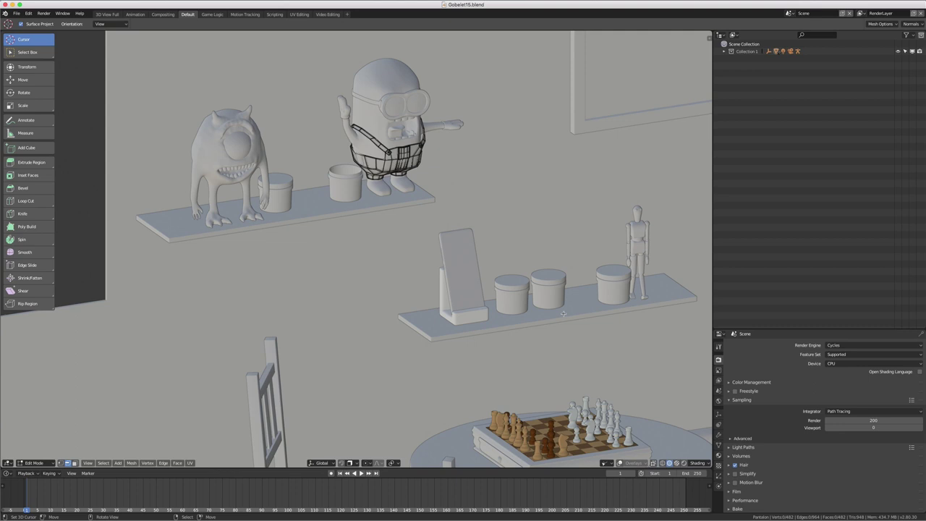
Step: Zoom out to show the chessboard table and chairs, leaving overlays off
{"action": "scroll", "coordinate": [563, 312], "scroll_direction": "down", "scroll_amount": 2}
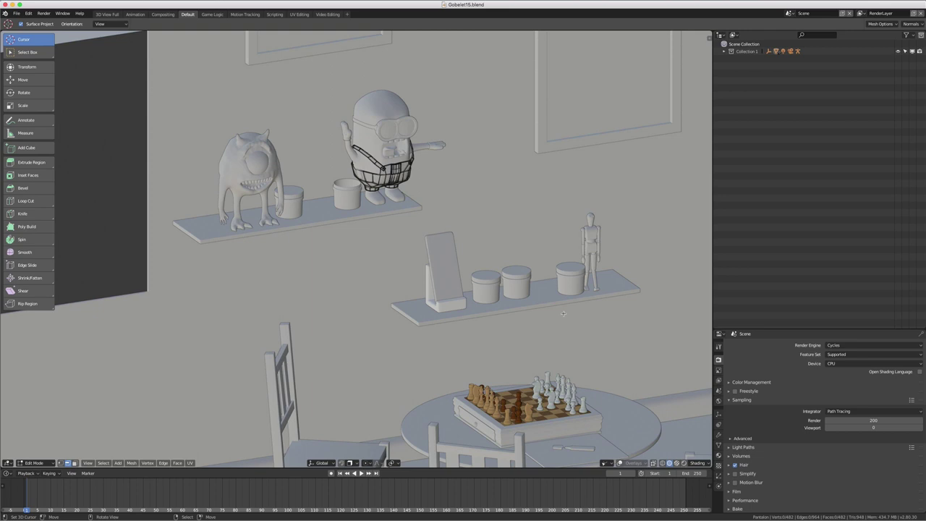
{"action": "scroll", "coordinate": [563, 338], "scroll_direction": "down", "scroll_amount": 3}
{"action": "scroll", "coordinate": [563, 337], "scroll_direction": "up", "scroll_amount": 3}
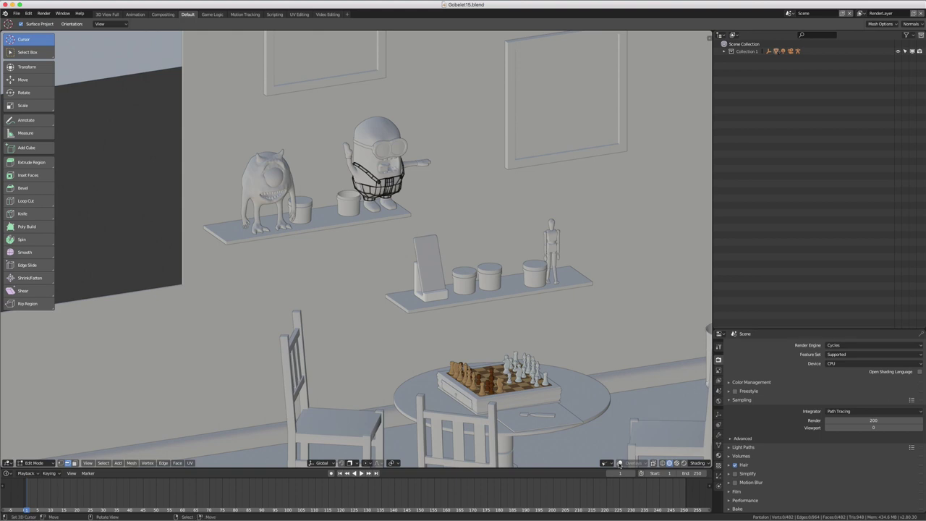
{"action": "left_click", "coordinate": [620, 463]}
{"action": "left_click", "coordinate": [619, 463]}
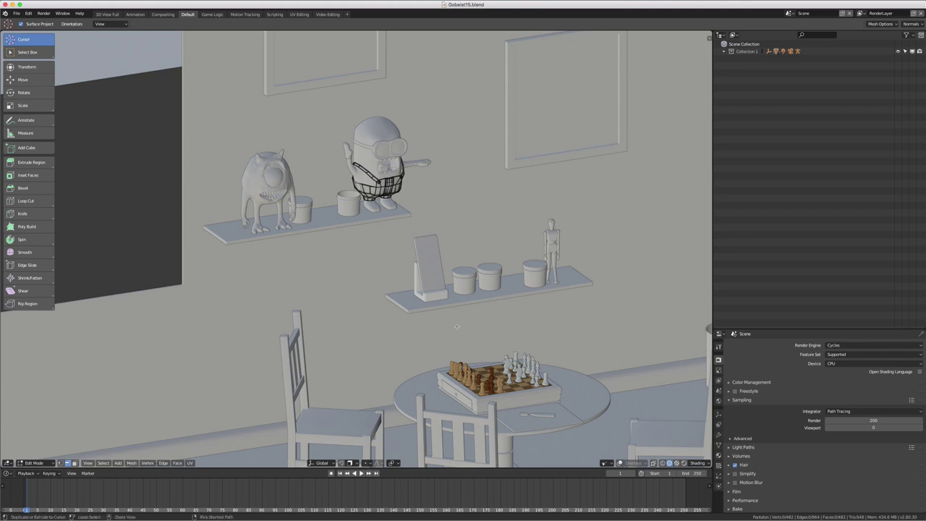
Step: Maximize and restore the 3D view with Ctrl+Space, then return to Object Mode
{"action": "key", "text": "ctrl+space"}
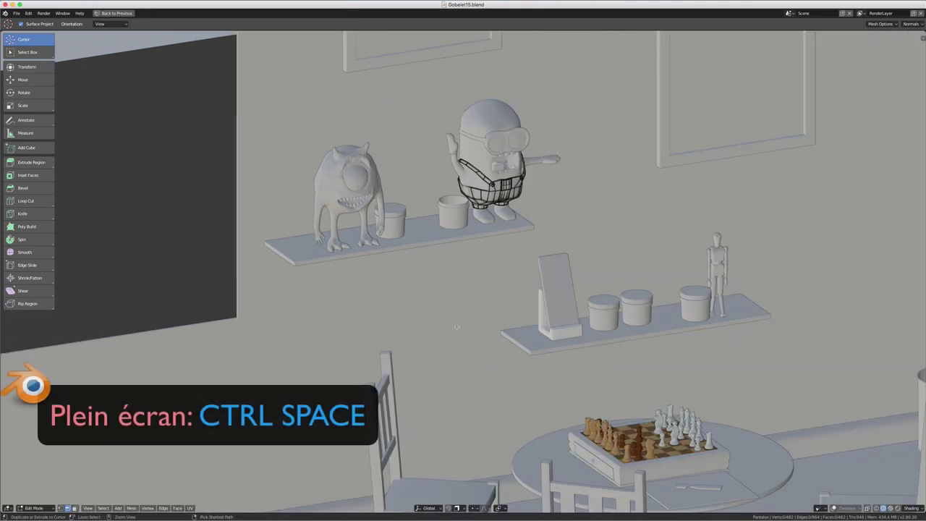
{"action": "key", "text": "ctrl+space"}
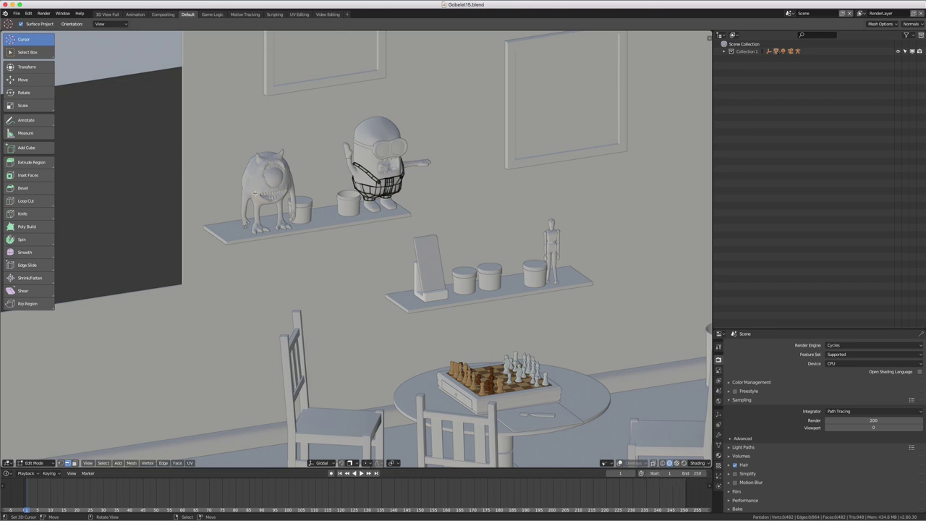
{"action": "key", "text": "Tab"}
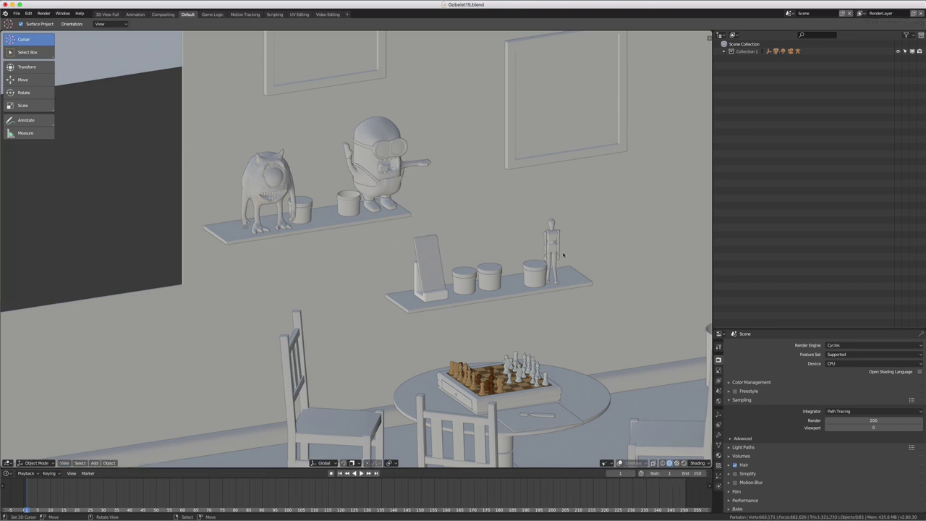
Step: Select the small wooden mannequin figure on the lower shelf
{"action": "left_click", "coordinate": [554, 239]}
{"action": "left_click", "coordinate": [552, 239]}
{"action": "left_click", "coordinate": [551, 235]}
Step: Turn the viewport overlays back on so the grid, axes and 3D cursor reappear
{"action": "left_click", "coordinate": [619, 463]}
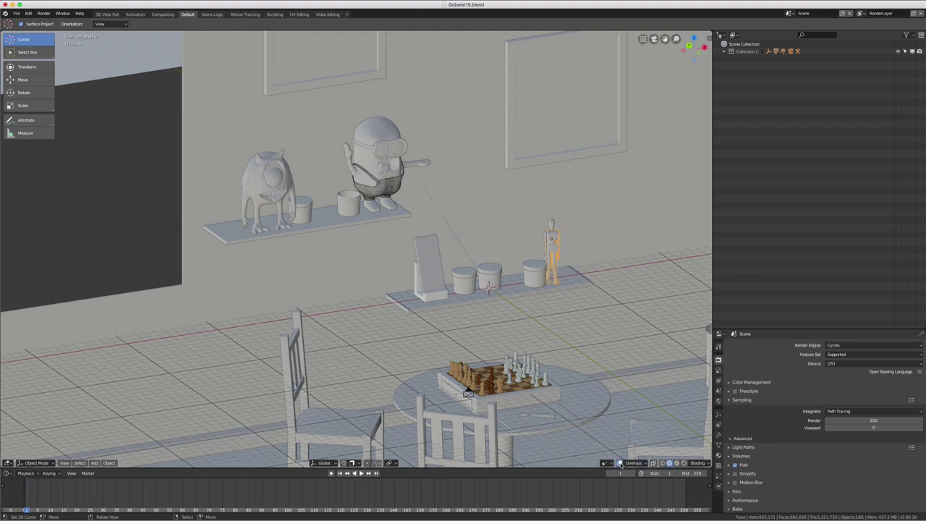
{"action": "left_click", "coordinate": [619, 463]}
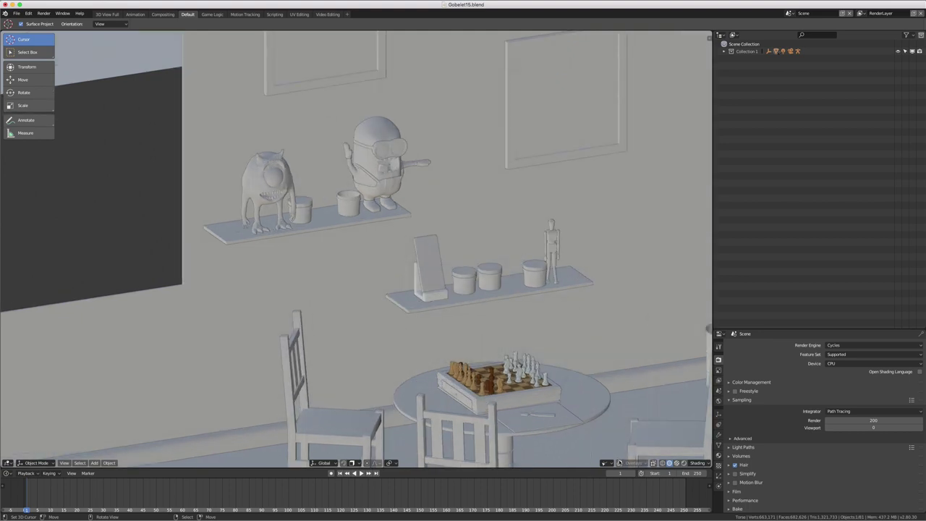
{"action": "left_click", "coordinate": [620, 463]}
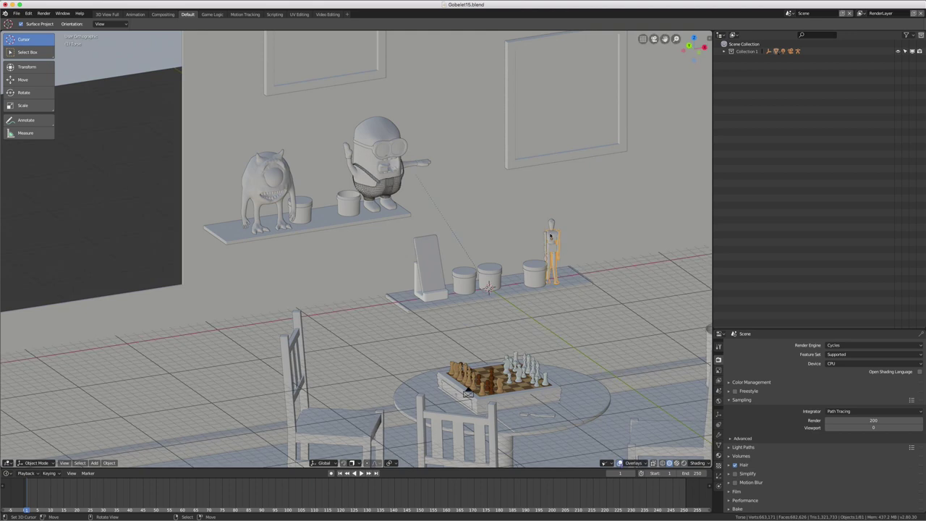
Step: Frame the selected mannequin and enable X-ray at 0.500 to reveal its inner armature
{"action": "key", "text": "KP_Decimal"}
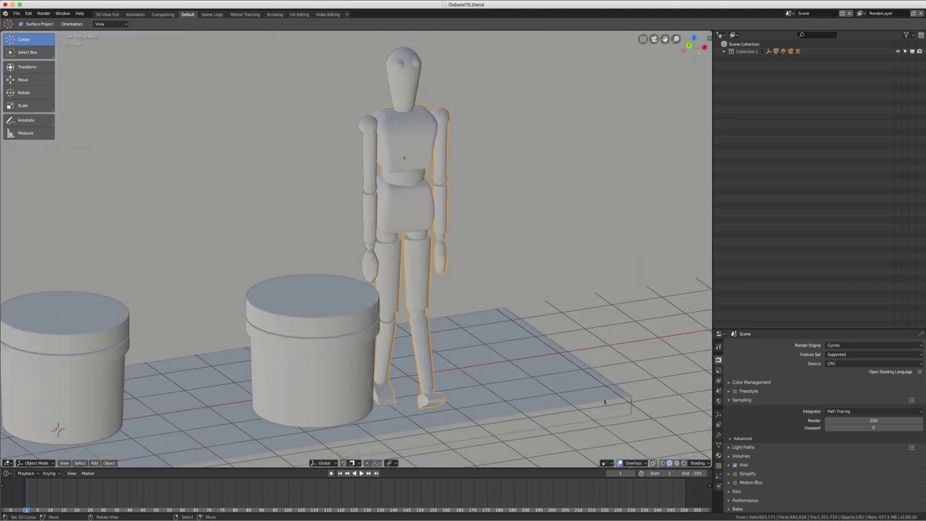
{"action": "left_click", "coordinate": [653, 463]}
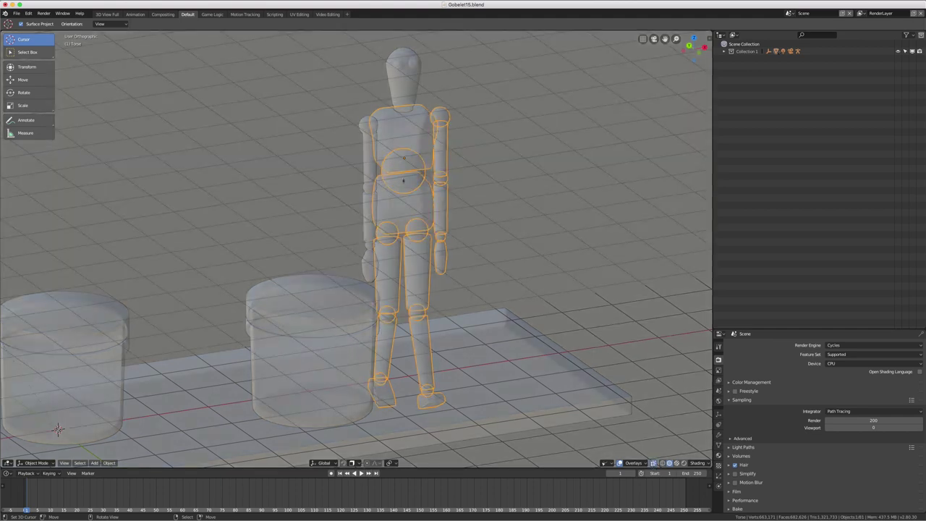
{"action": "middle_click_drag", "start_coordinate": [405, 203], "coordinate": [412, 199]}
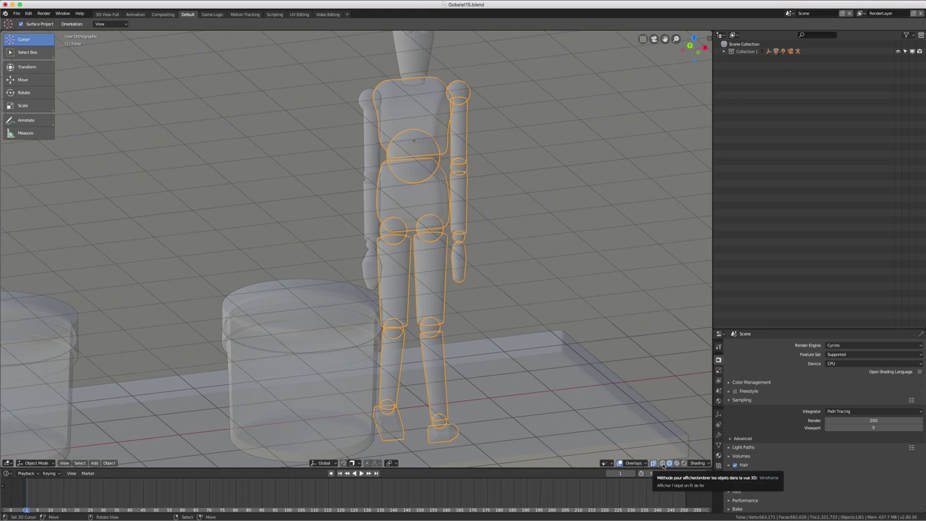
{"action": "left_click", "coordinate": [700, 465]}
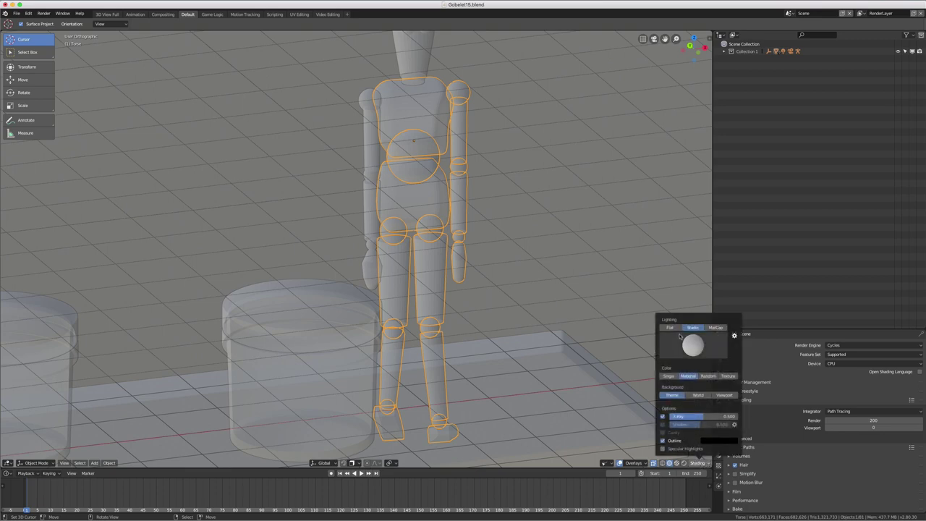
Step: Compare Flat with Studio lighting, keep Studio, and zoom out to show the mannequin beside the jars
{"action": "left_click", "coordinate": [670, 328]}
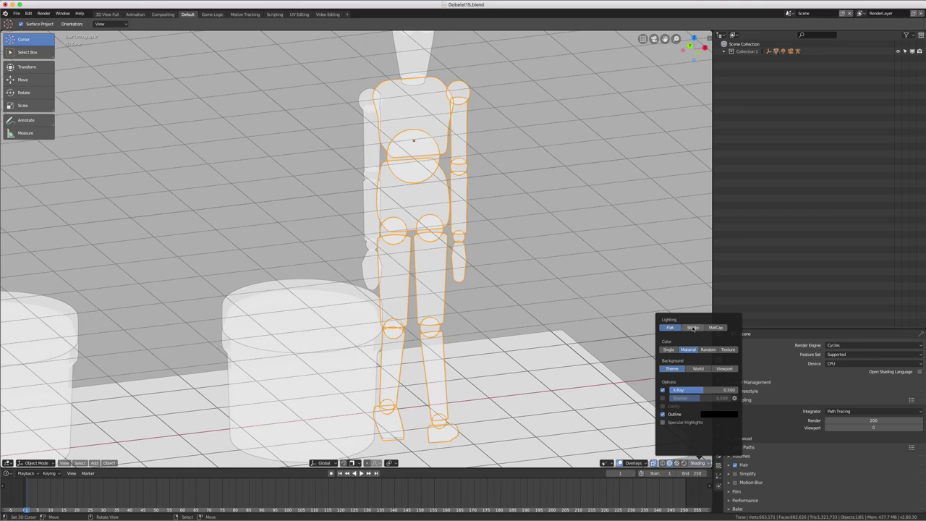
{"action": "left_click", "coordinate": [692, 328]}
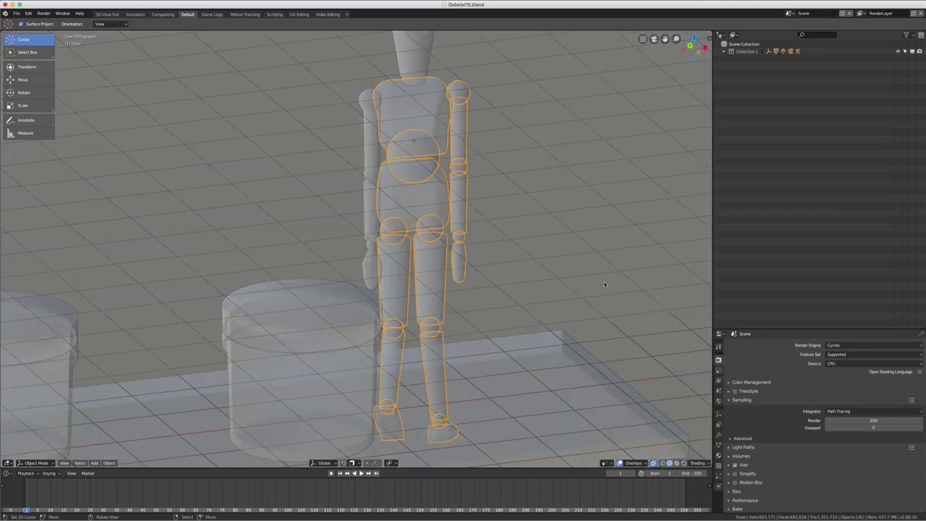
{"action": "scroll", "coordinate": [605, 283], "scroll_direction": "down", "scroll_amount": 6}
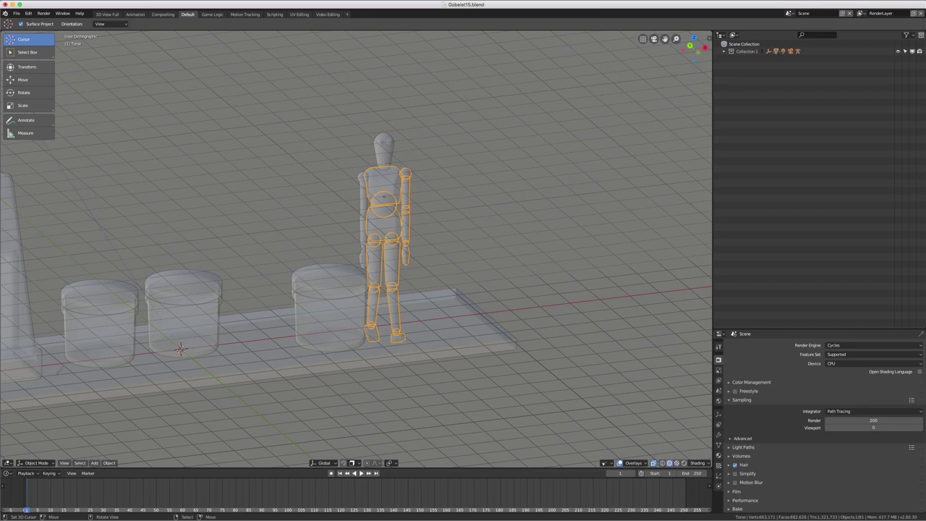
Step: Browse the Editor Type and interaction mode menus, then zoom out over the room
{"action": "left_click", "coordinate": [8, 463]}
{"action": "left_click", "coordinate": [36, 463]}
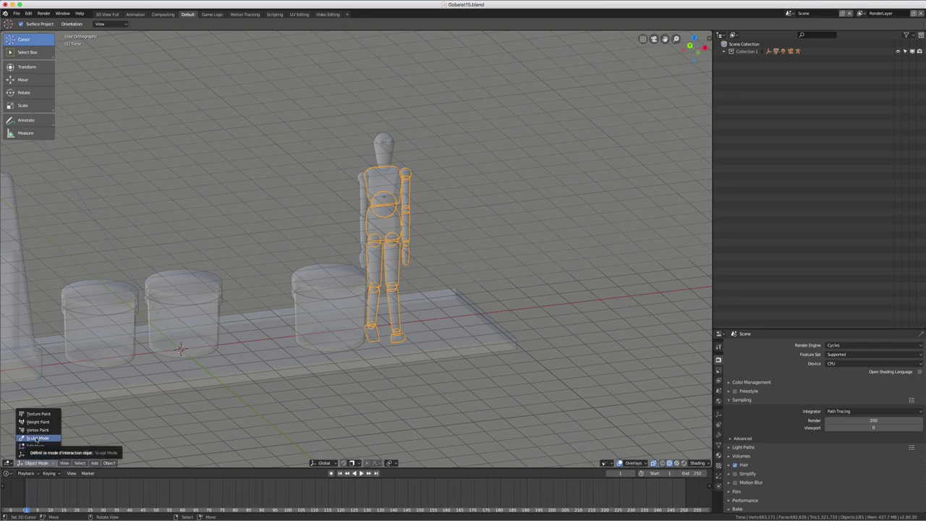
{"action": "scroll", "coordinate": [189, 377], "scroll_direction": "down", "scroll_amount": 3}
{"action": "scroll", "coordinate": [189, 377], "scroll_direction": "down", "scroll_amount": 3}
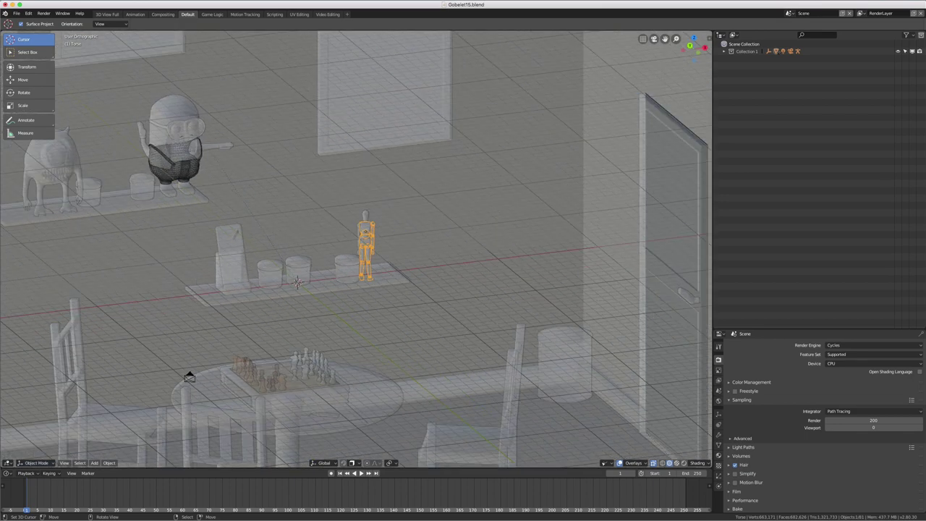
Step: Pan and zoom onto the one-eyed monster's shelf, leaving the viewport in Object Mode
{"action": "middle_click_drag", "start_coordinate": [165, 212], "coordinate": [325, 217], "text": "shift"}
{"action": "scroll", "coordinate": [326, 217], "scroll_direction": "up", "scroll_amount": 2}
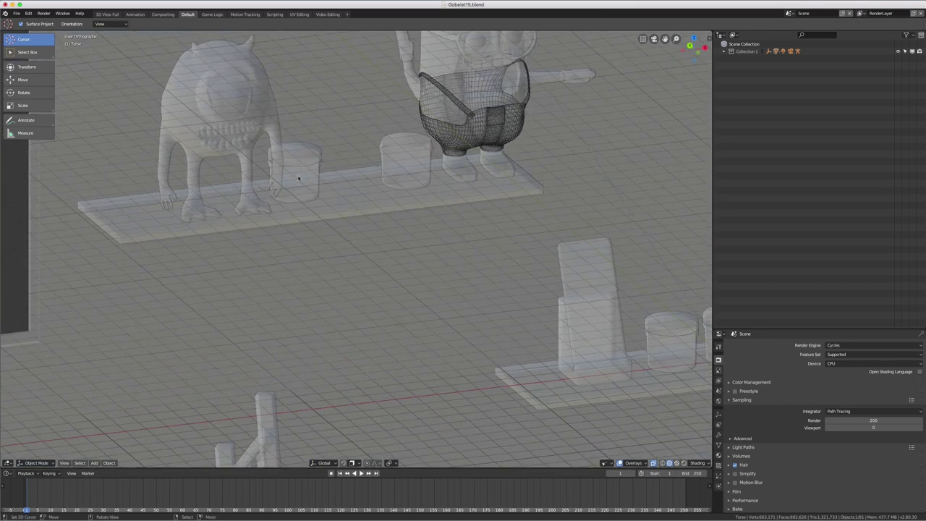
{"action": "scroll", "coordinate": [326, 217], "scroll_direction": "up", "scroll_amount": 2}
{"action": "scroll", "coordinate": [326, 217], "scroll_direction": "up", "scroll_amount": 2}
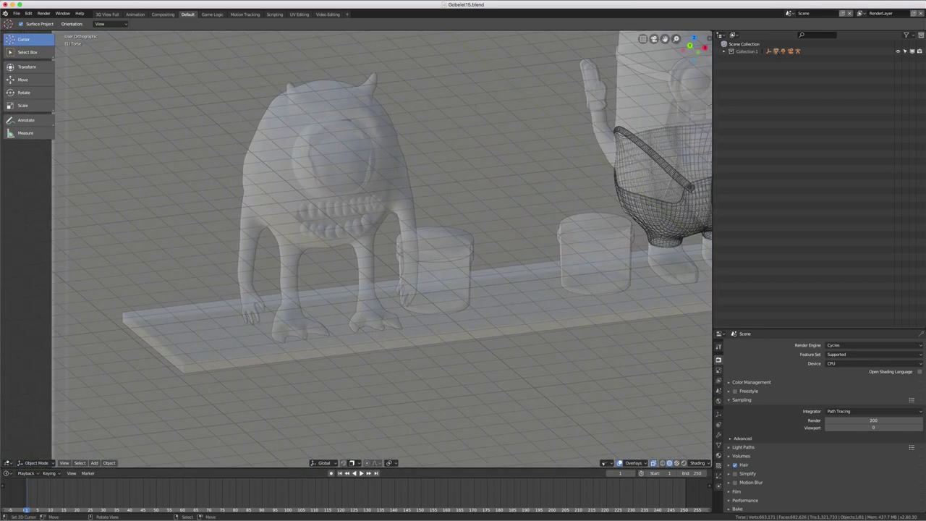
{"action": "left_click", "coordinate": [39, 467]}
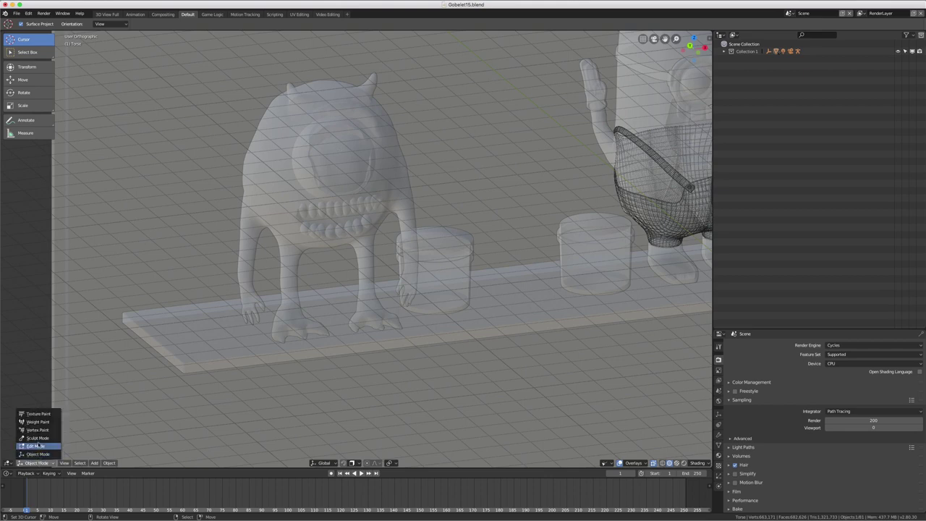
{"action": "key", "text": "Escape"}
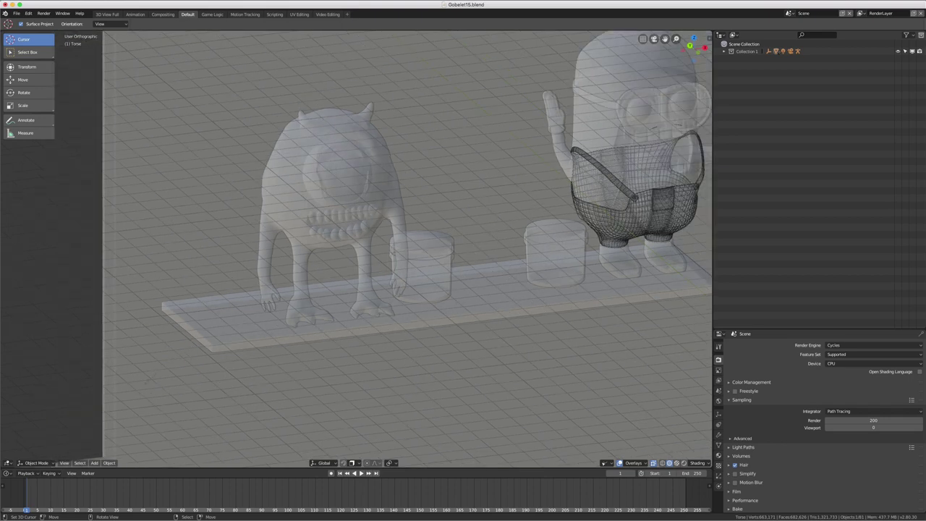
{"action": "left_click", "coordinate": [36, 462]}
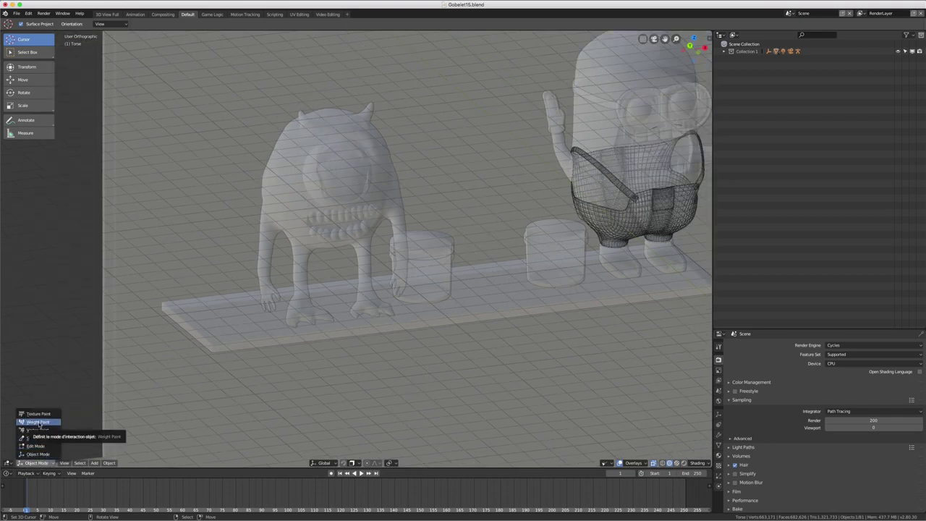
{"action": "scroll", "coordinate": [448, 306], "scroll_direction": "down", "scroll_amount": 3}
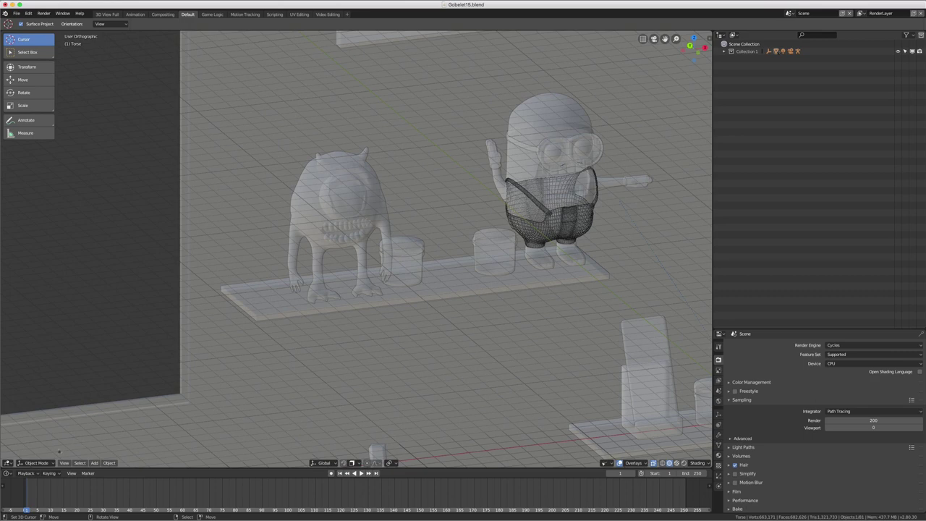
{"action": "left_click", "coordinate": [37, 463]}
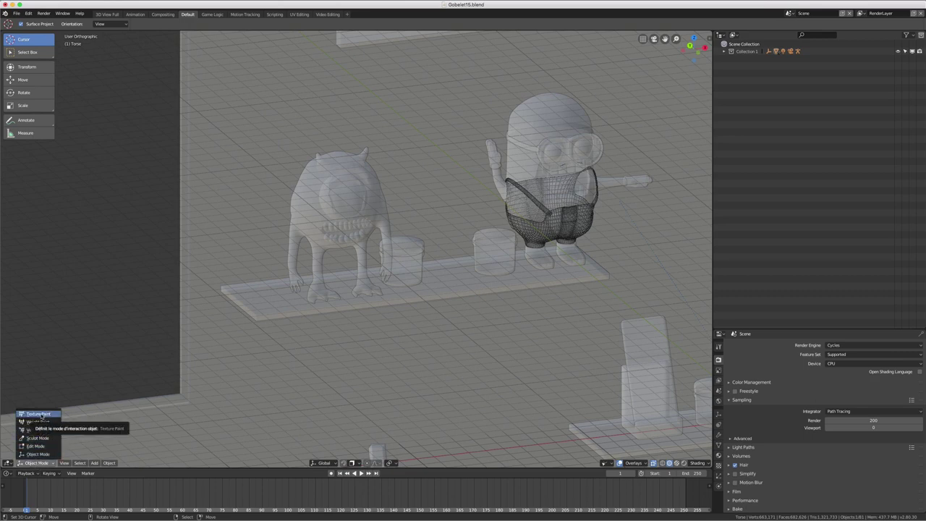
{"action": "left_click", "coordinate": [41, 414]}
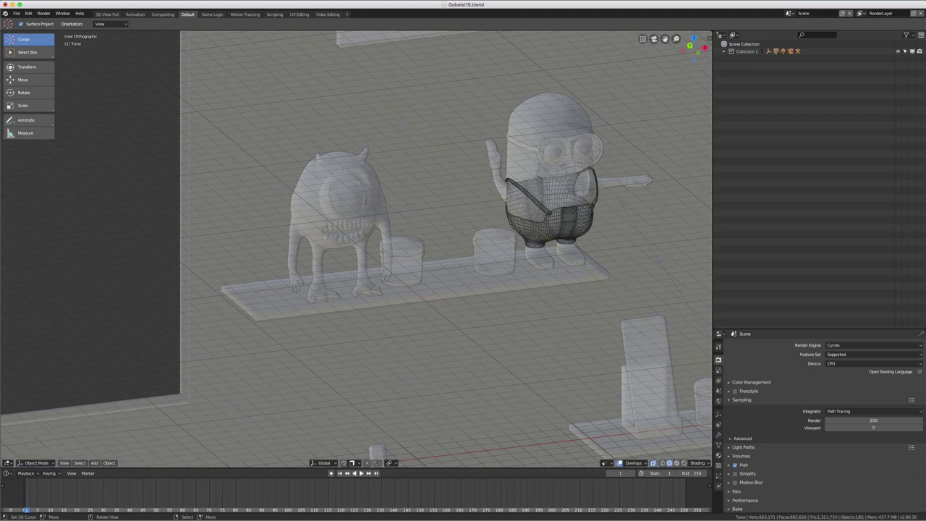